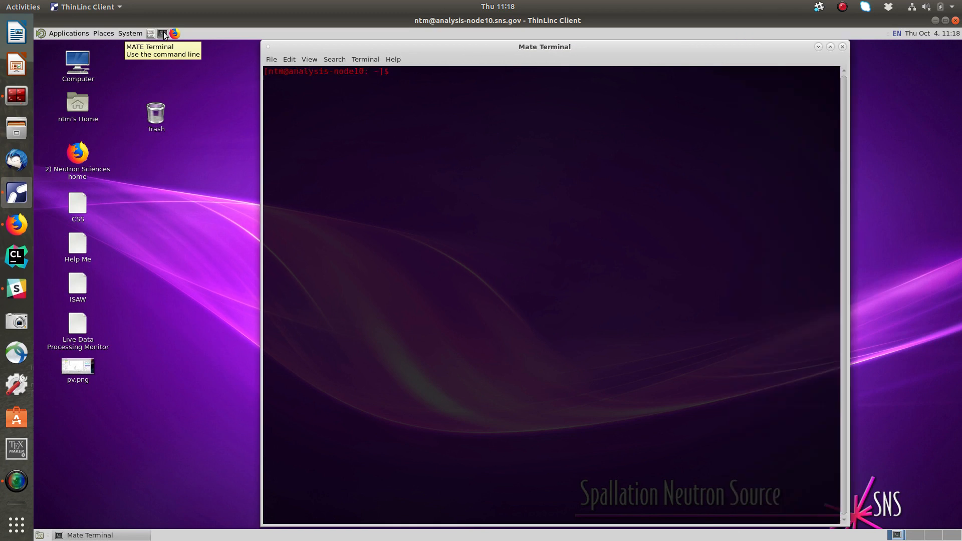
# Clear the stray characters from the terminal prompt, launch addie, and maximize its window.
pyautogui.press('BackSpace')
pyautogui.press('BackSpace')
pyautogui.press('BackSpace')
pyautogui.press('BackSpace')
pyautogui.press('BackSpace')
pyautogui.press('BackSpace')
pyautogui.press('BackSpace')
pyautogui.press('BackSpace')
pyautogui.press('BackSpace')
pyautogui.press('BackSpace')
pyautogui.press('BackSpace')
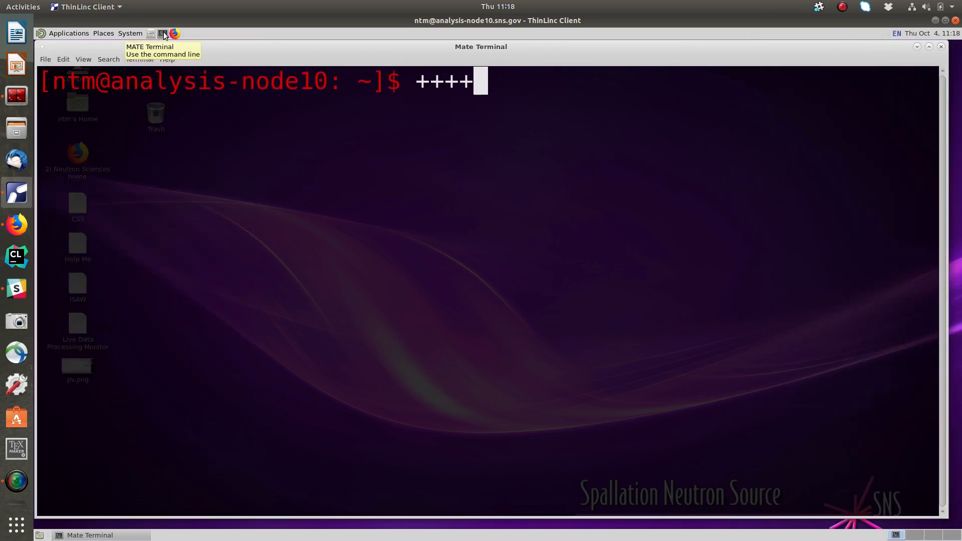
pyautogui.write('addie')
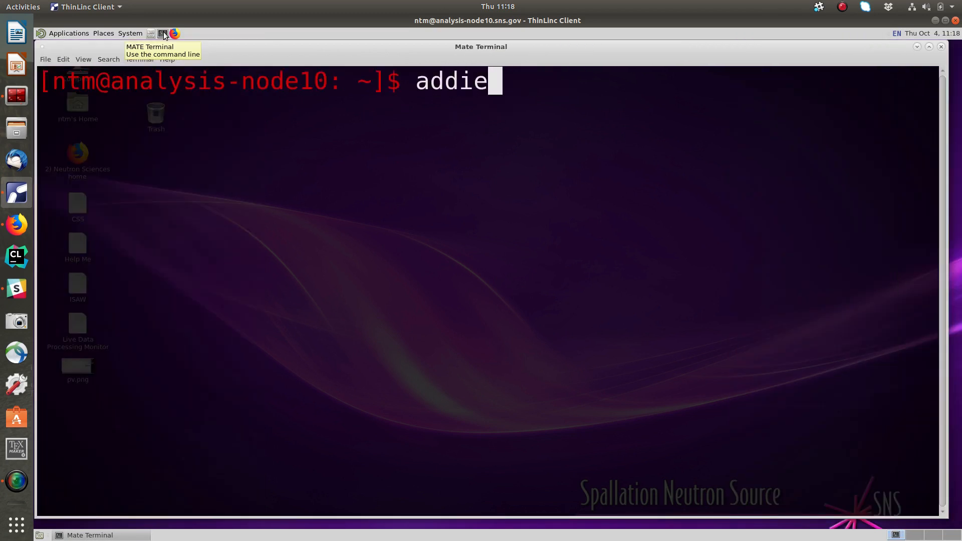
pyautogui.press('Return')
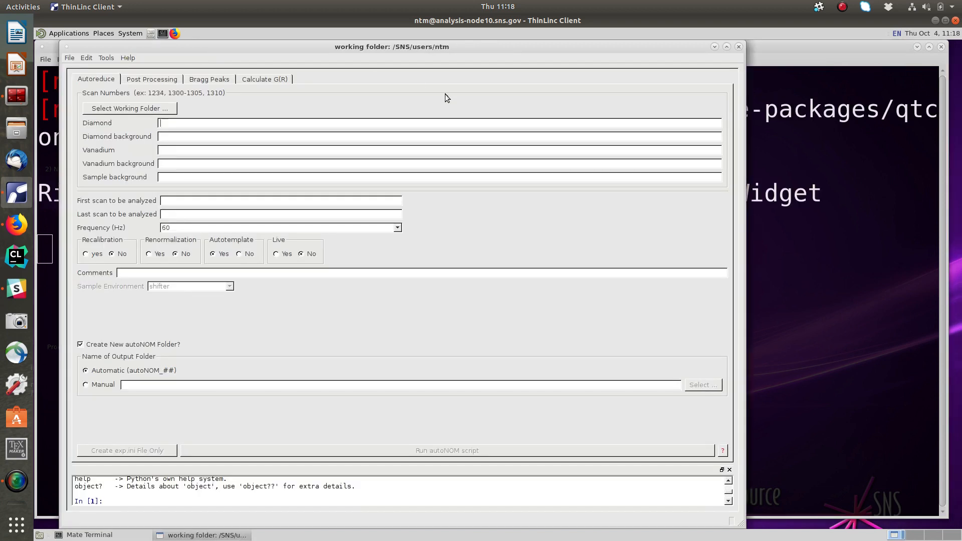
pyautogui.click(726, 47)
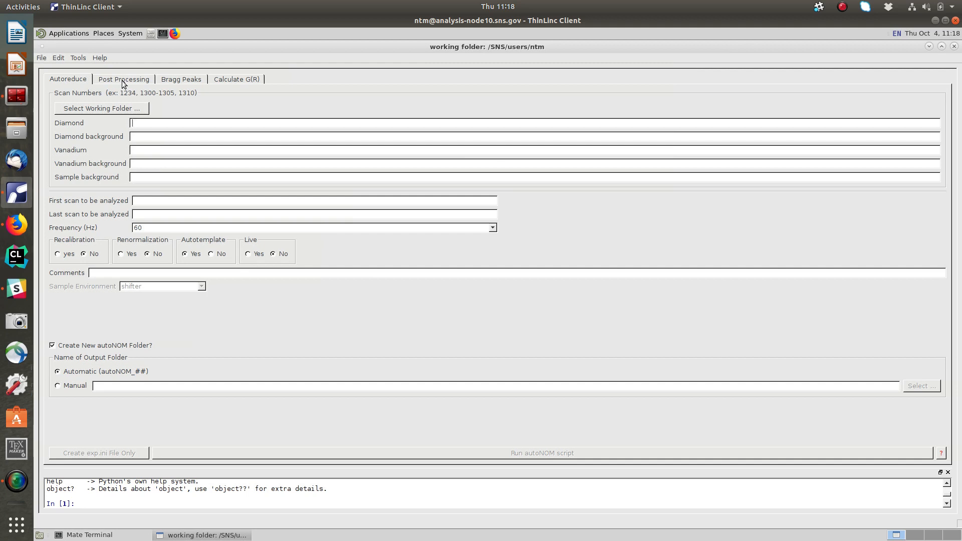
# Start loading a Bragg file for the Bragg Peaks plot and browse to the /SNS/NOM folder.
pyautogui.click(196, 83)
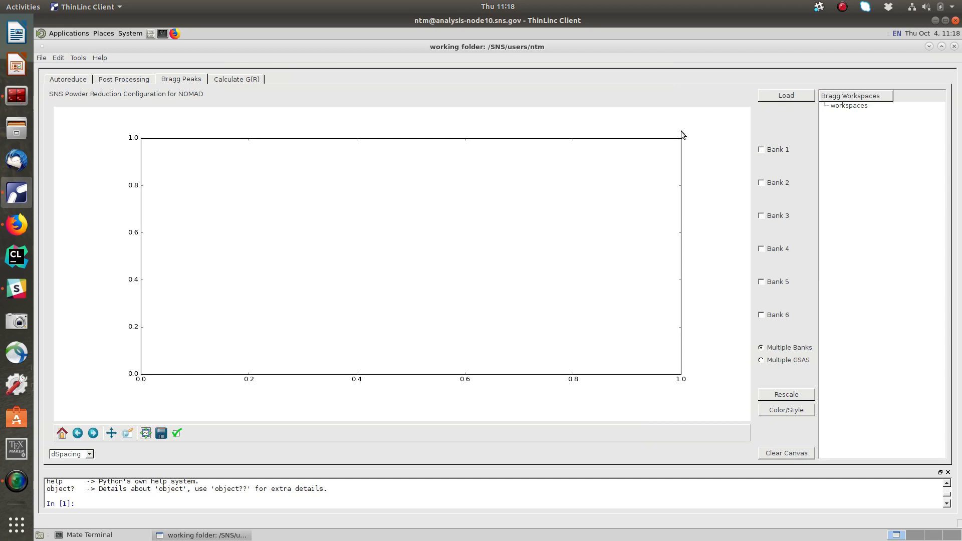
pyautogui.click(790, 96)
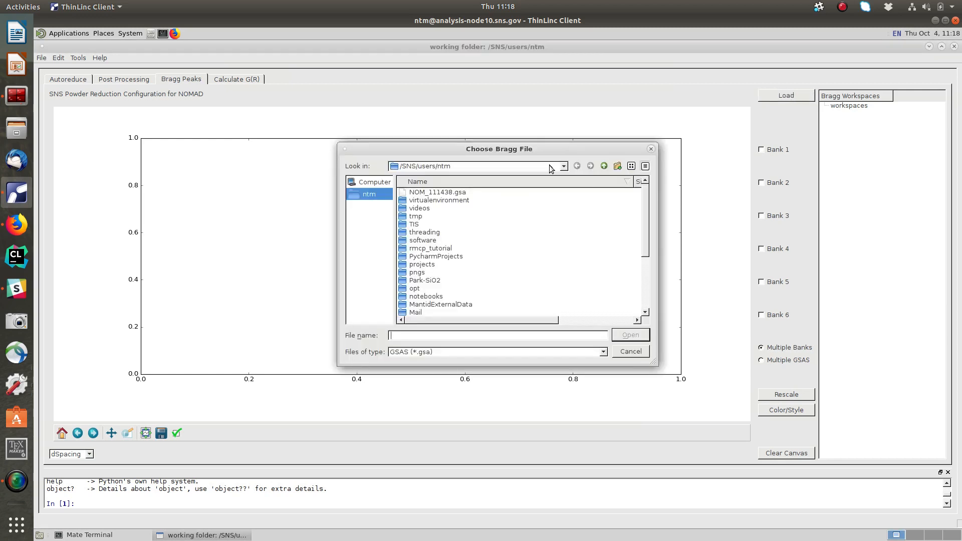
pyautogui.click(564, 166)
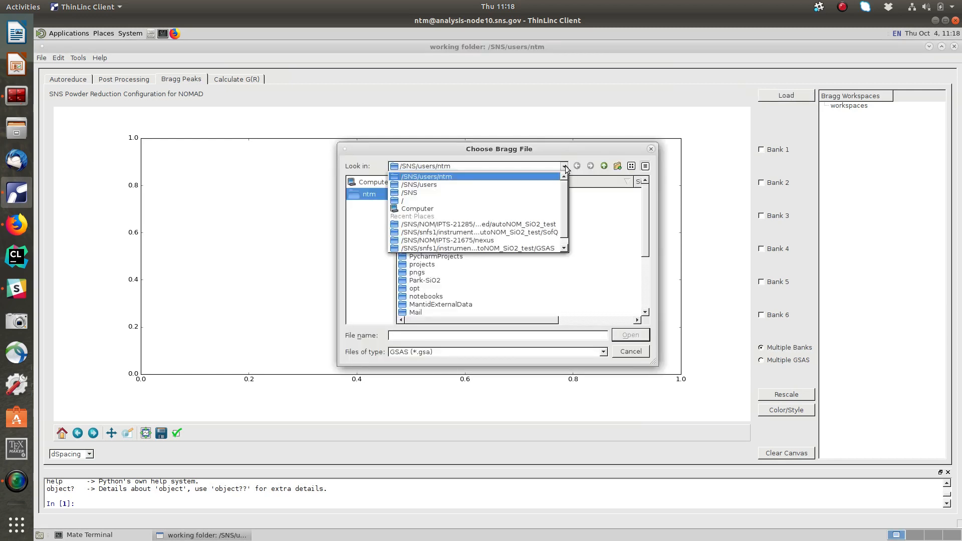
pyautogui.click(497, 192)
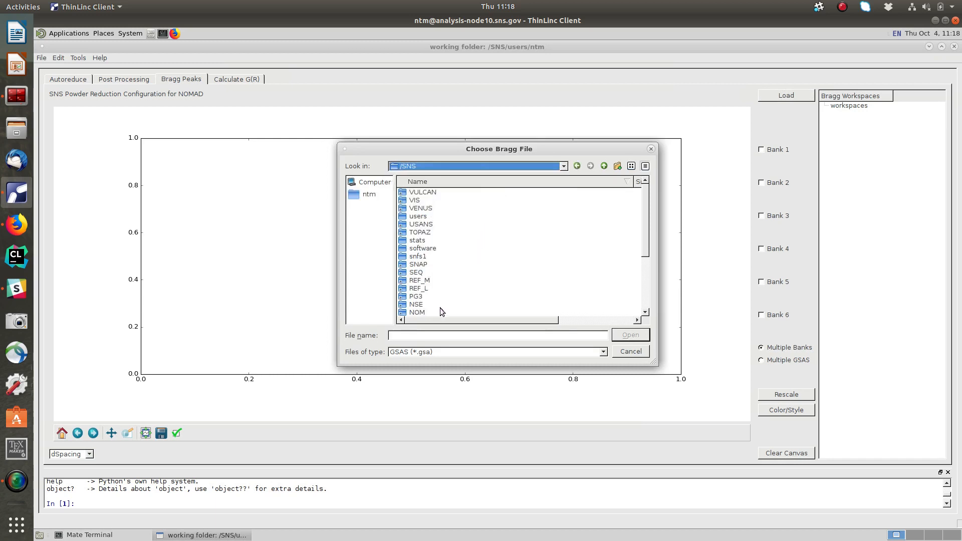
pyautogui.doubleClick(420, 314)
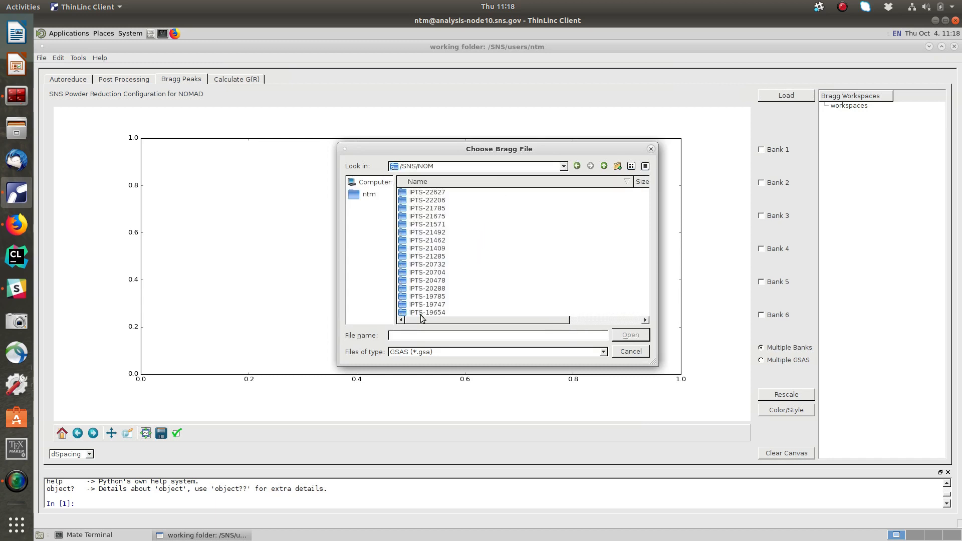
# Open the IPTS-21285 experiment folder in the Bragg file chooser.
pyautogui.click(444, 312)
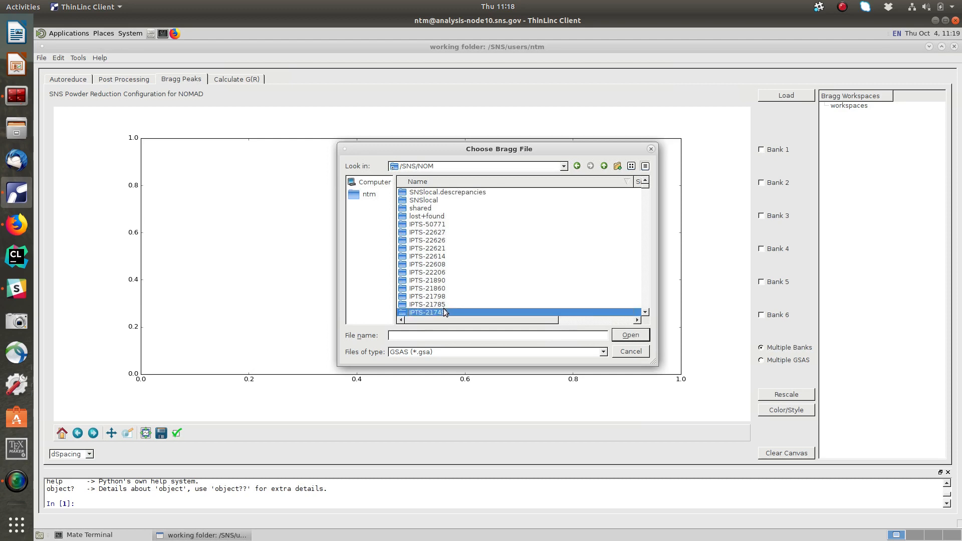
pyautogui.press('Down')
pyautogui.press('Down')
pyautogui.press('Down')
pyautogui.press('Down')
pyautogui.press('Down')
pyautogui.press('Down')
pyautogui.press('Down')
pyautogui.press('Down')
pyautogui.press('Down')
pyautogui.press('Down')
pyautogui.press('Down')
pyautogui.press('Down')
pyautogui.press('Down')
pyautogui.press('Down')
pyautogui.press('Down')
pyautogui.press('Down')
pyautogui.press('Down')
pyautogui.press('Down')
pyautogui.press('Down')
pyautogui.press('Down')
pyautogui.press('Down')
pyautogui.press('Down')
pyautogui.press('Down')
pyautogui.press('Down')
pyautogui.press('Down')
pyautogui.press('Down')
pyautogui.press('Down')
pyautogui.press('Down')
pyautogui.press('Down')
pyautogui.press('Down')
pyautogui.press('Down')
pyautogui.press('Down')
pyautogui.press('Down')
pyautogui.press('Down')
pyautogui.press('Down')
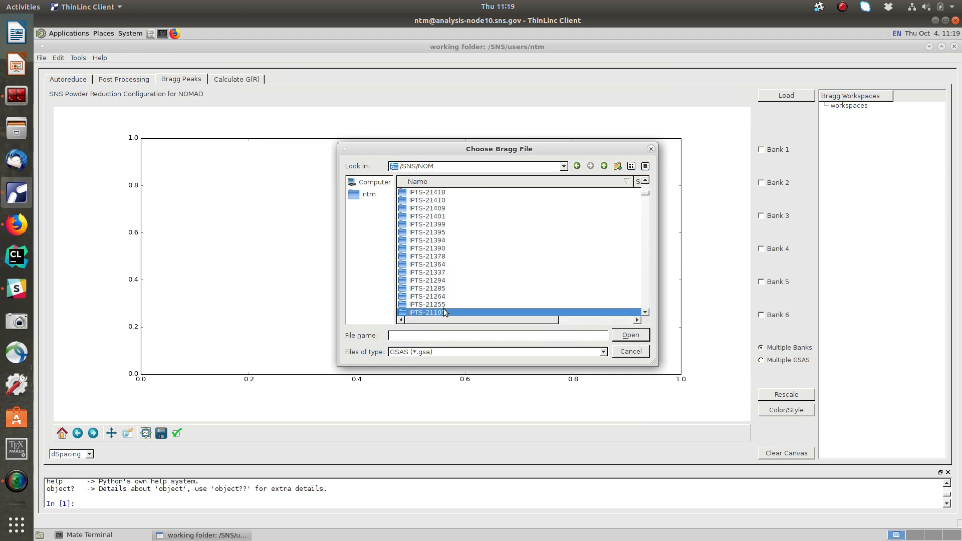
pyautogui.press('Up')
pyautogui.press('Up')
pyautogui.press('Up')
pyautogui.press('Return')
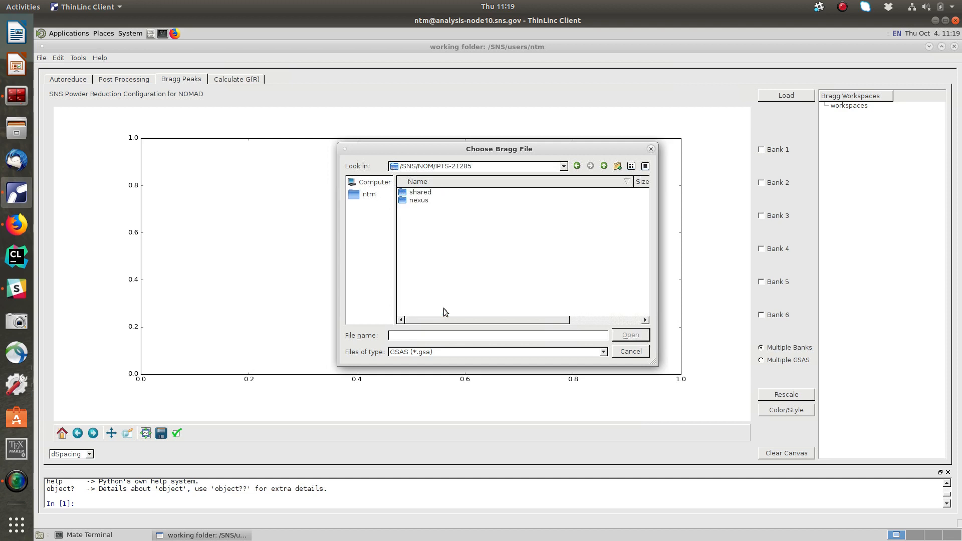
# Load NOM_SiO2_glass_powder.gsa from the shared/autoNOM_SiO2_test/GSAS folder.
pyautogui.doubleClick(421, 192)
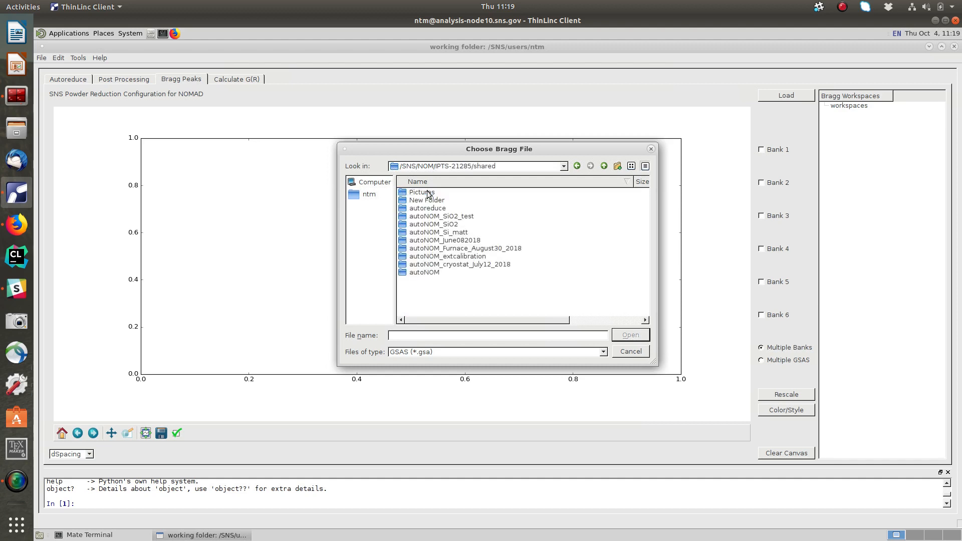
pyautogui.click(446, 217)
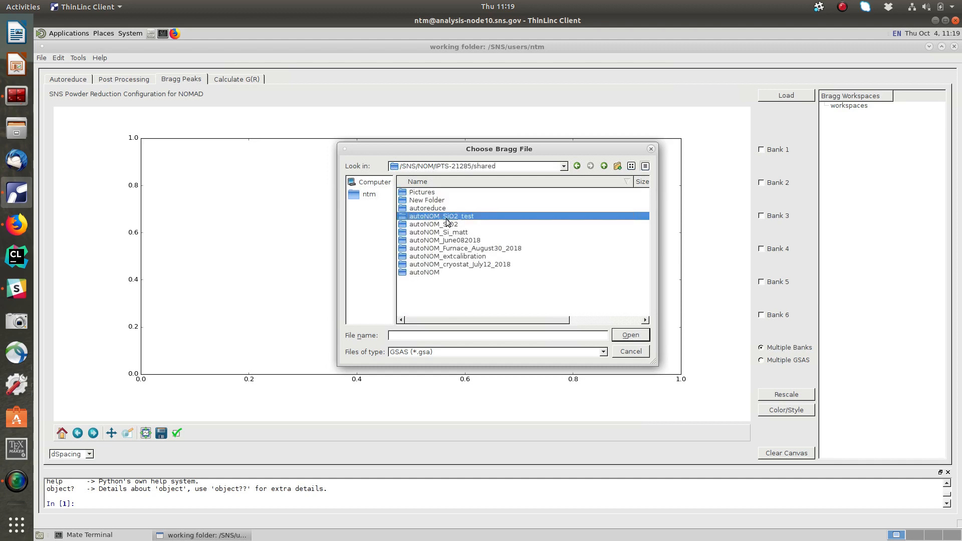
pyautogui.doubleClick(435, 218)
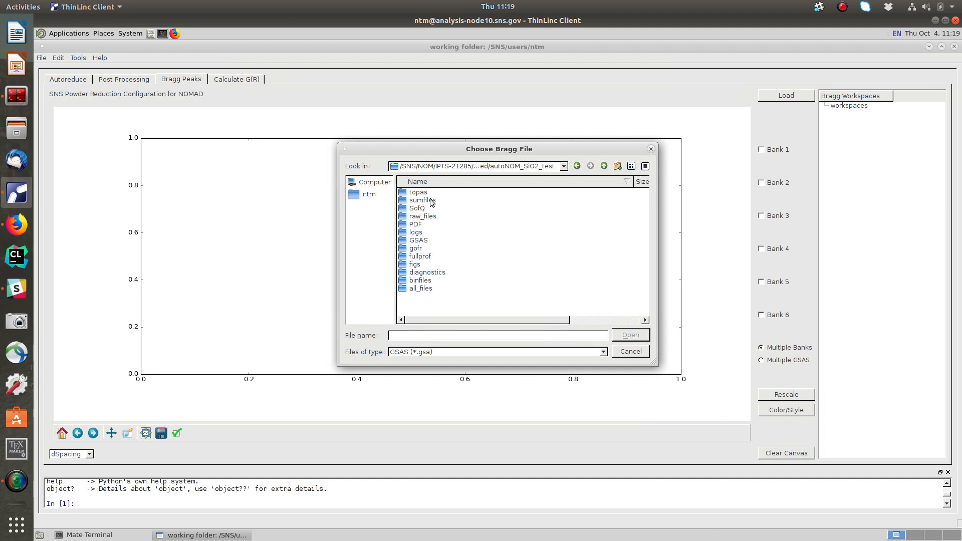
pyautogui.doubleClick(425, 241)
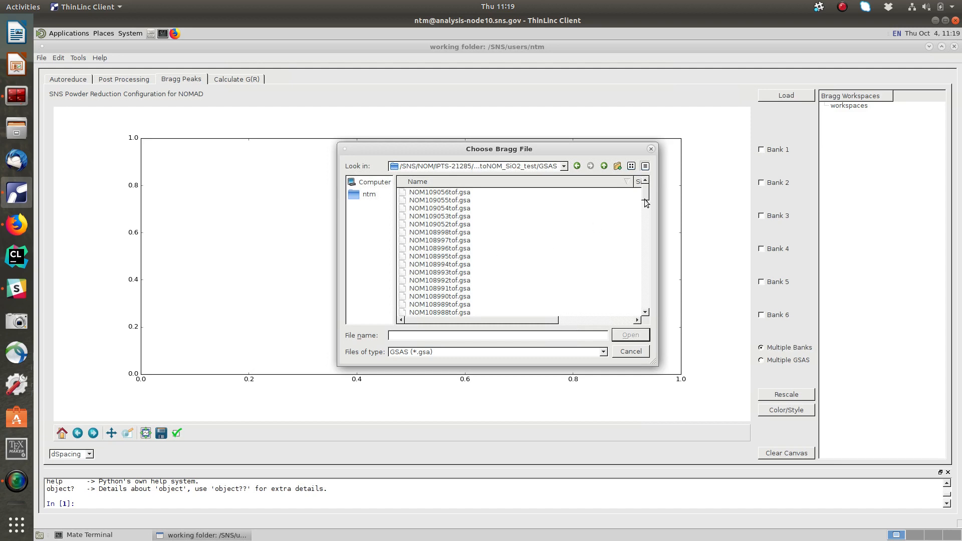
pyautogui.moveTo(646, 198); pyautogui.dragTo(646, 313)
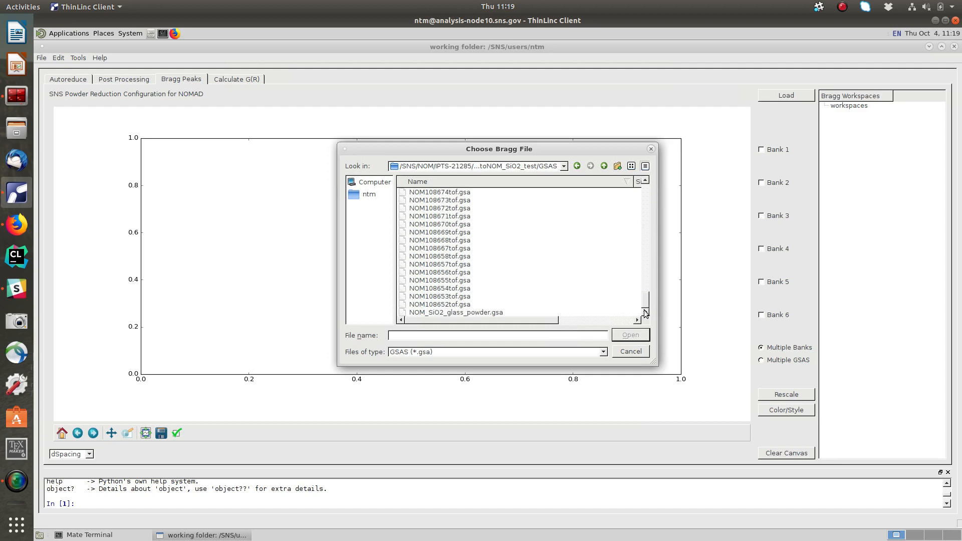
pyautogui.doubleClick(490, 312)
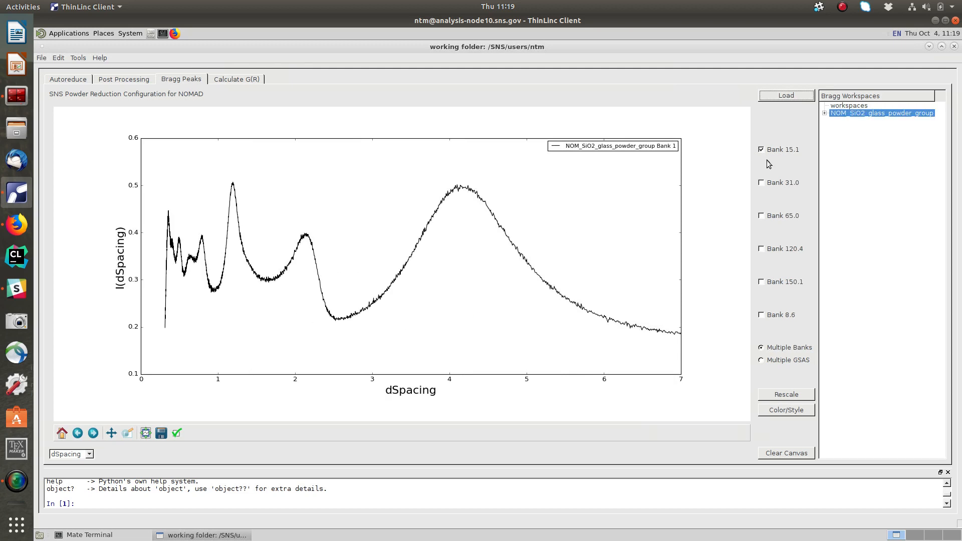
# Add Banks 31.0, 65.0, 120.4 and 150.1 to the plot, and show Bank 8.6 briefly before hiding it.
pyautogui.click(761, 184)
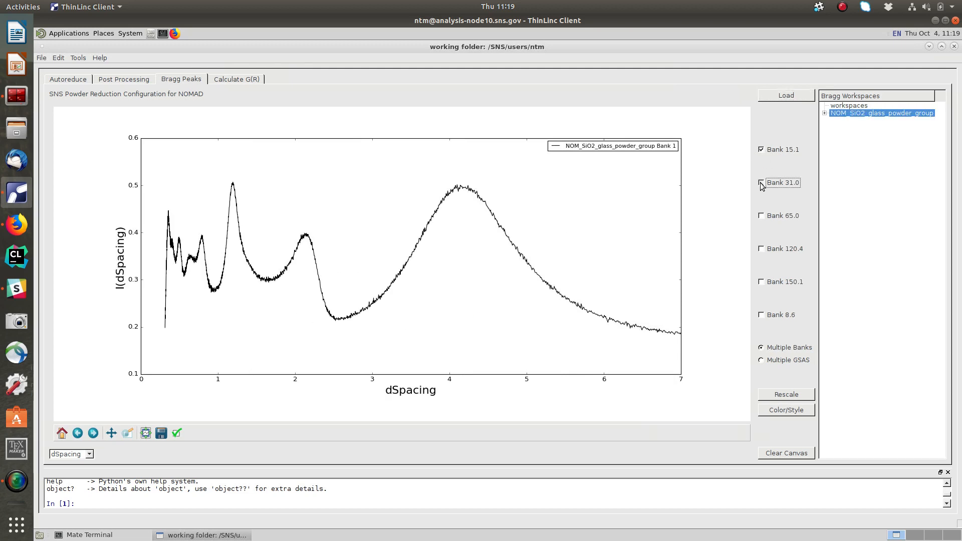
pyautogui.click(761, 216)
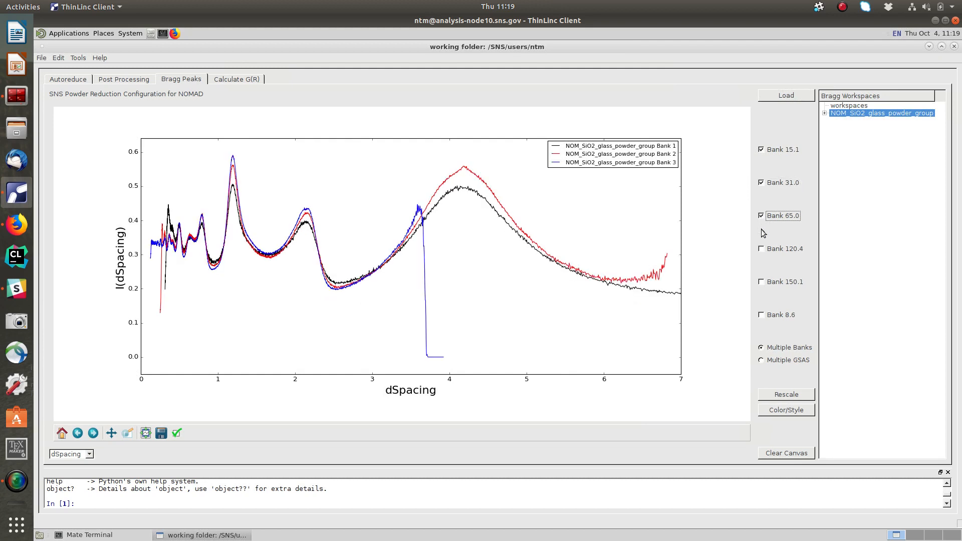
pyautogui.click(762, 250)
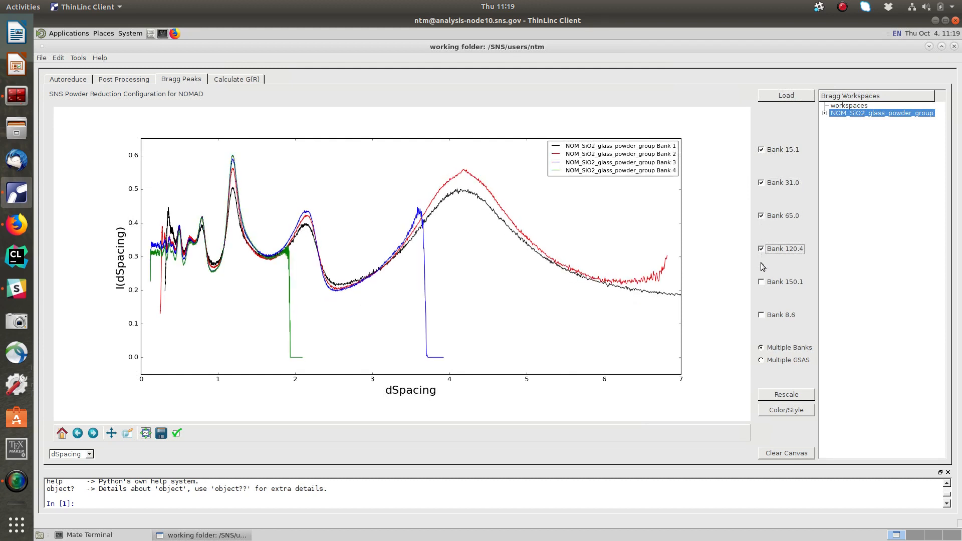
pyautogui.click(761, 282)
pyautogui.click(761, 315)
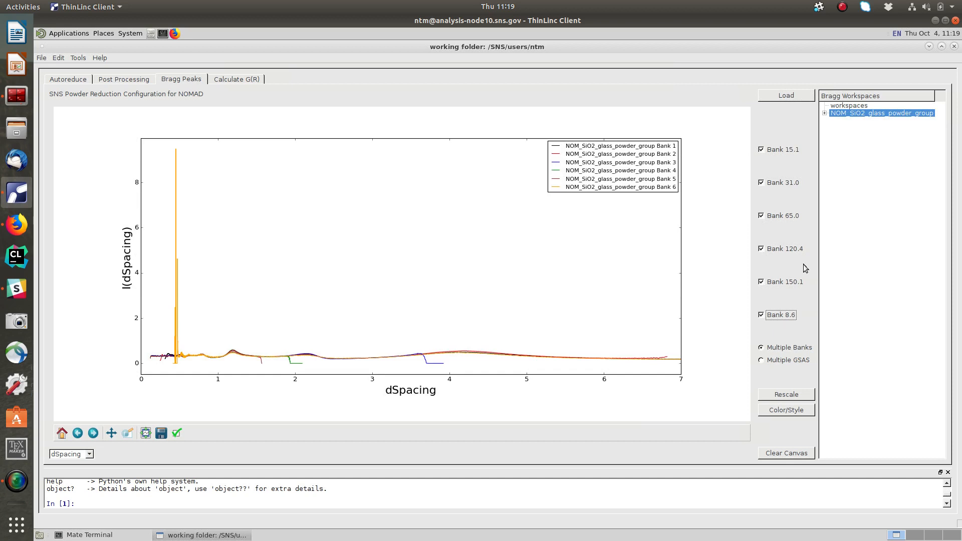
pyautogui.click(762, 316)
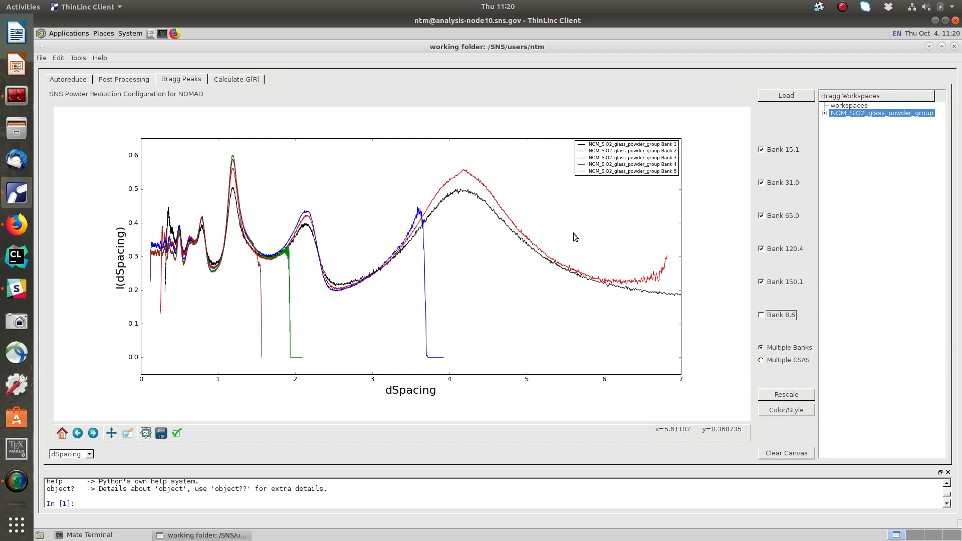
# Load NOM108992tof.gsa from the same GSAS folder as a second Bragg workspace.
pyautogui.click(787, 93)
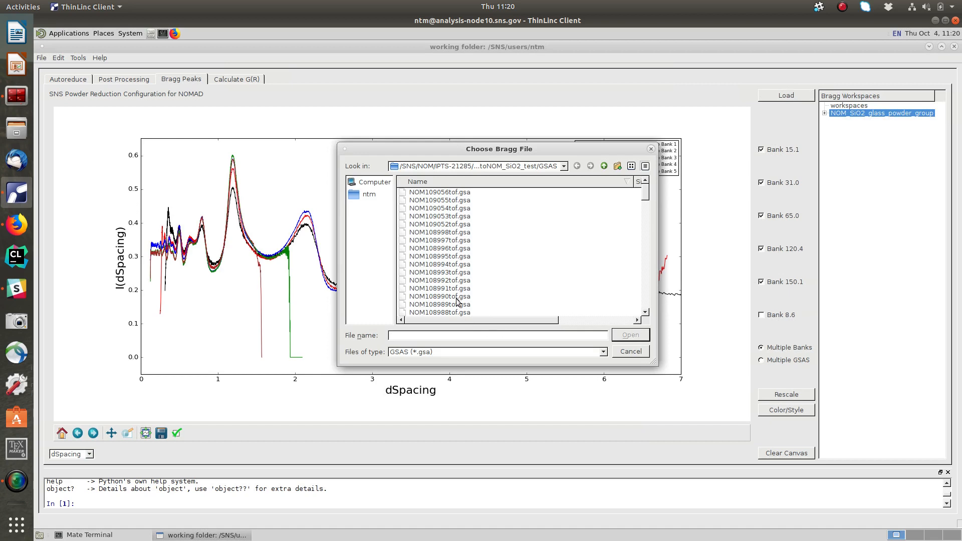
pyautogui.click(456, 282)
pyautogui.doubleClick(455, 283)
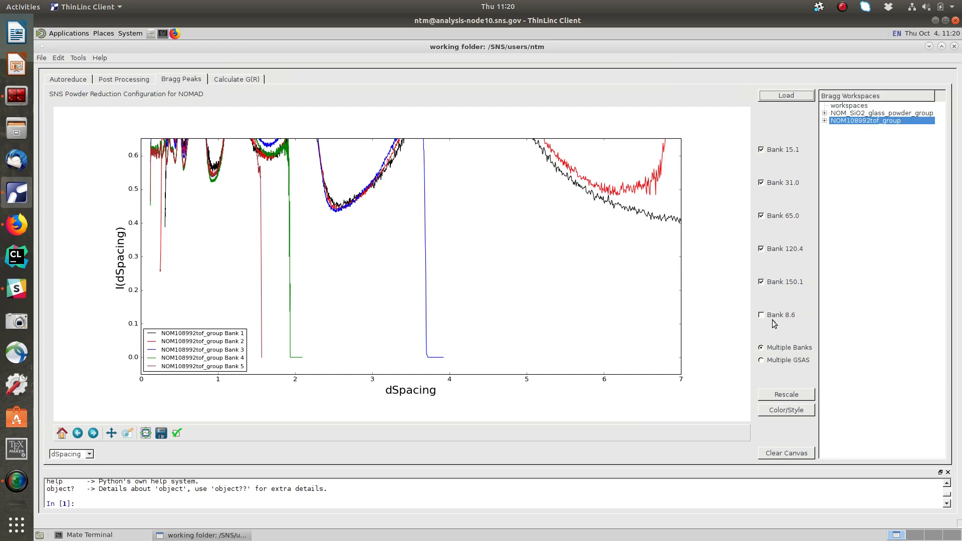
# Hide Banks 120.4, 65.0, 31.0 and 15.1 from the NOM108992tof plot.
pyautogui.click(762, 251)
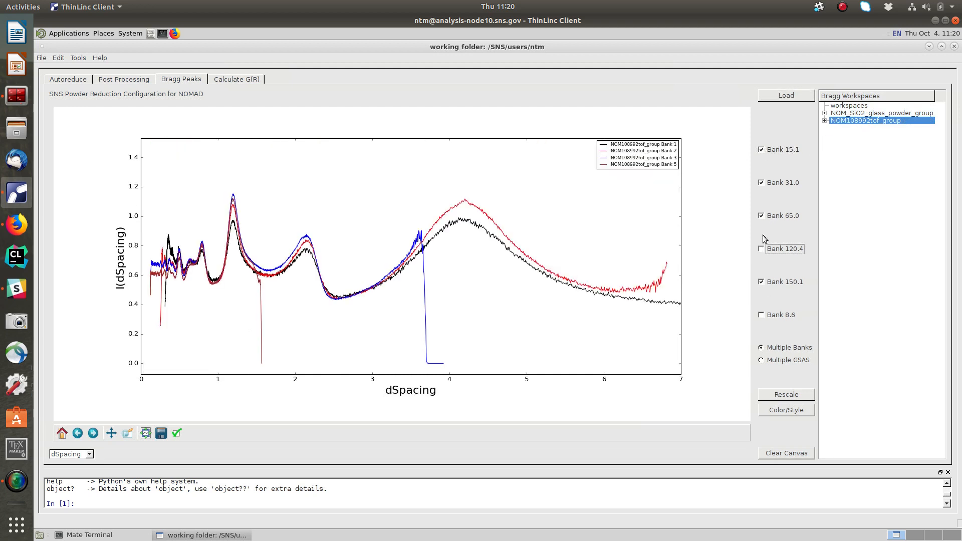
pyautogui.click(762, 219)
pyautogui.click(761, 182)
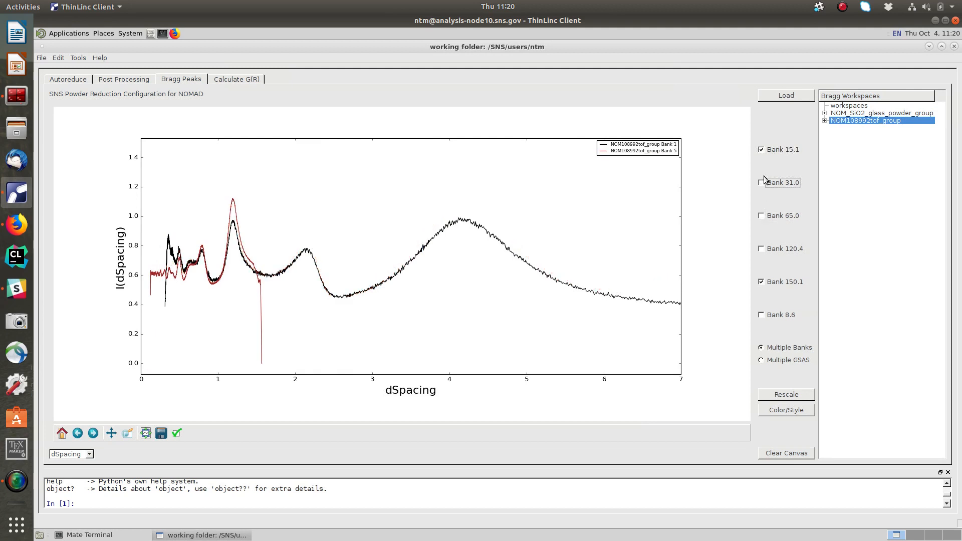
pyautogui.click(761, 149)
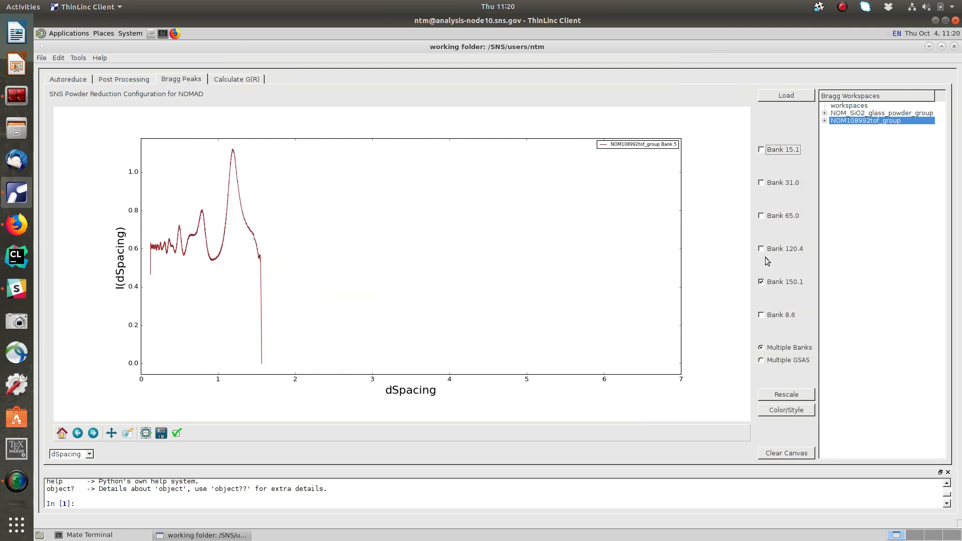
# Toggle Bank 150.1 off and on again, and show Banks 120.4, 65.0 and 31.0 in the plot.
pyautogui.click(762, 282)
pyautogui.click(762, 281)
pyautogui.click(761, 249)
pyautogui.click(762, 216)
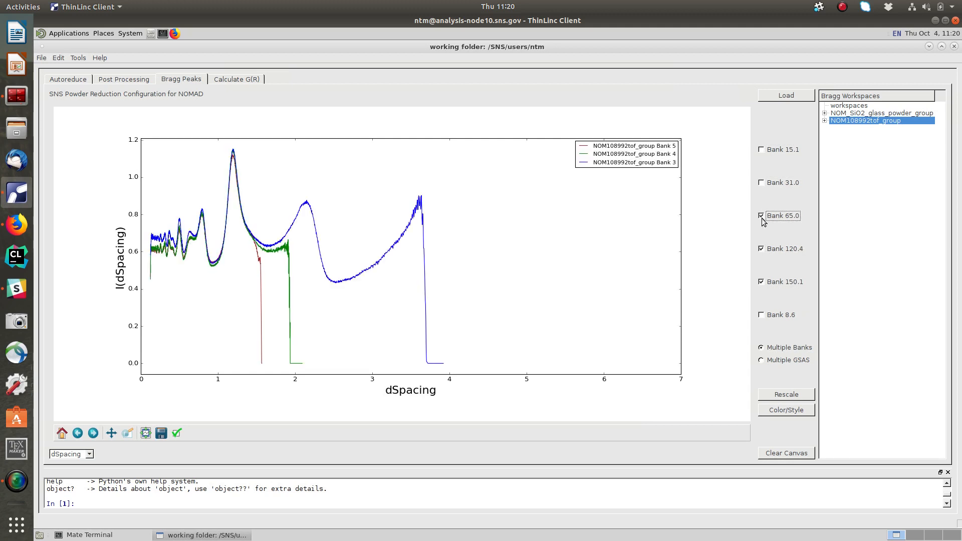
pyautogui.click(761, 184)
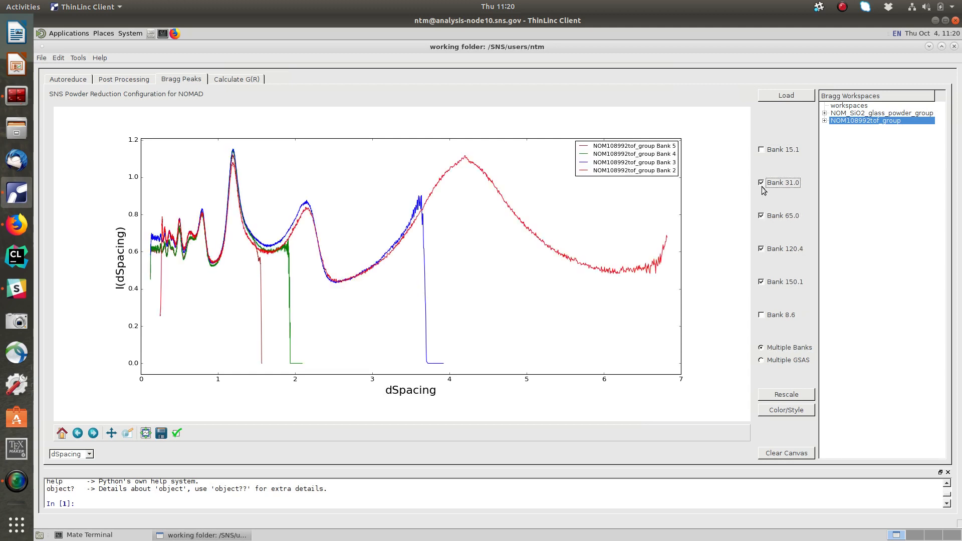
# Switch plotting to Multiple GSAS and compare both loaded files for Bank 65.0, ending on Bank 120.4.
pyautogui.click(761, 360)
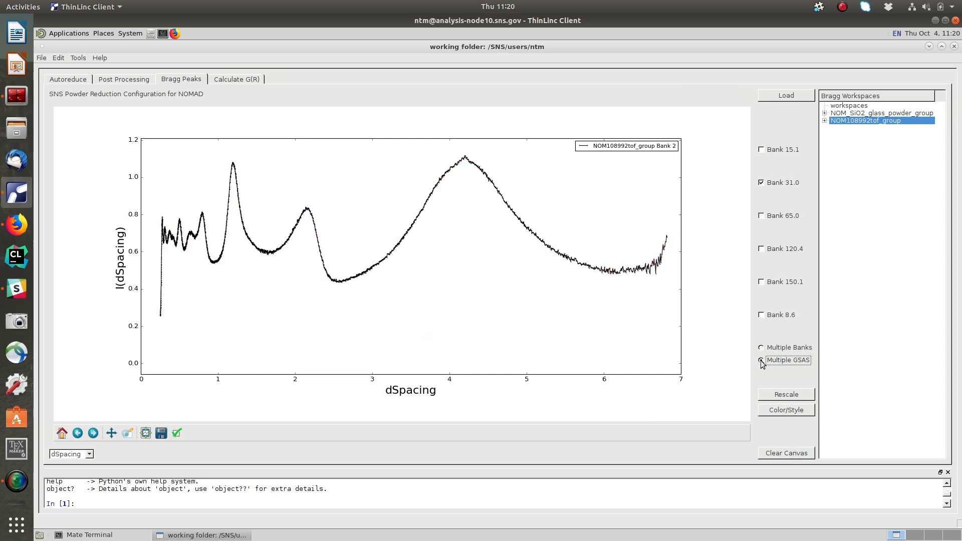
pyautogui.click(761, 216)
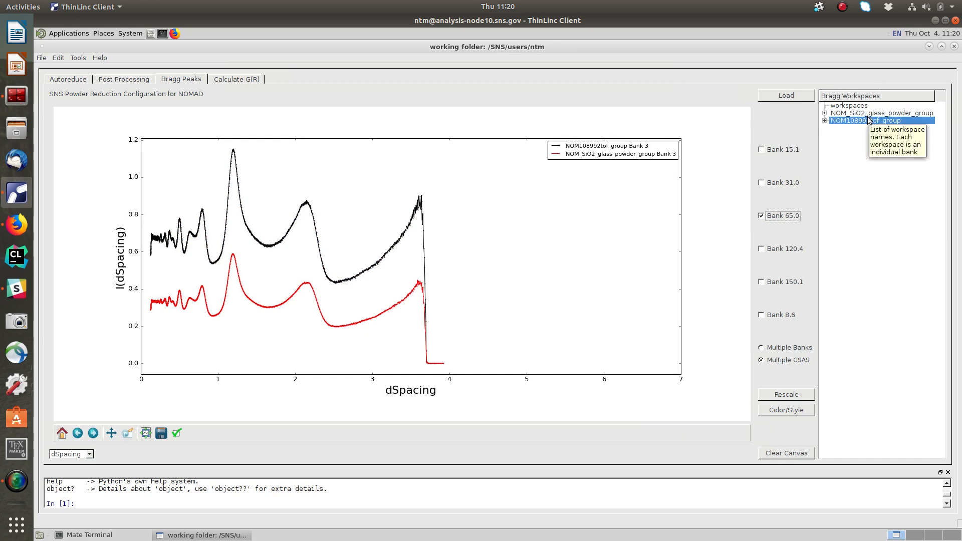
pyautogui.click(761, 250)
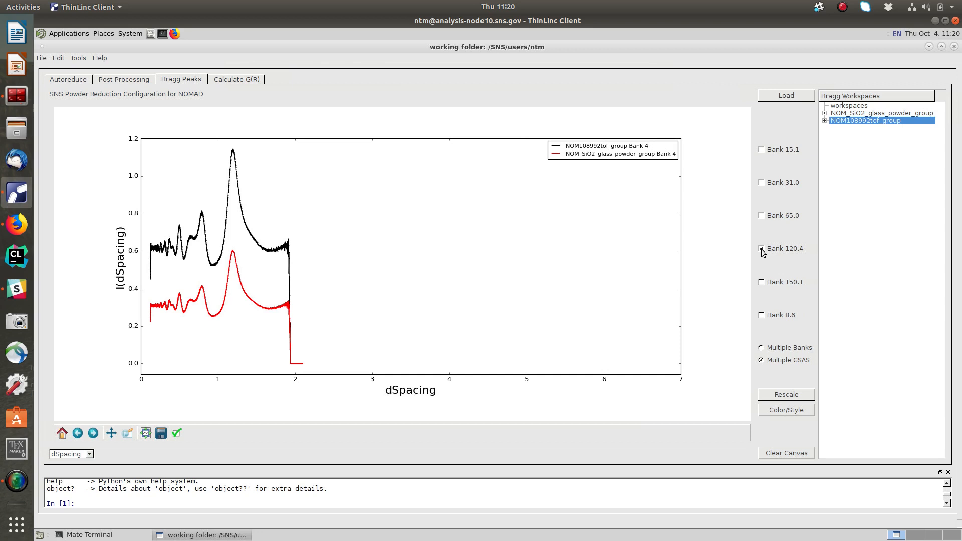
# Zoom the Bank 120.4 comparison plot to the dSpacing range of about 0.16 to 0.56.
pyautogui.click(129, 434)
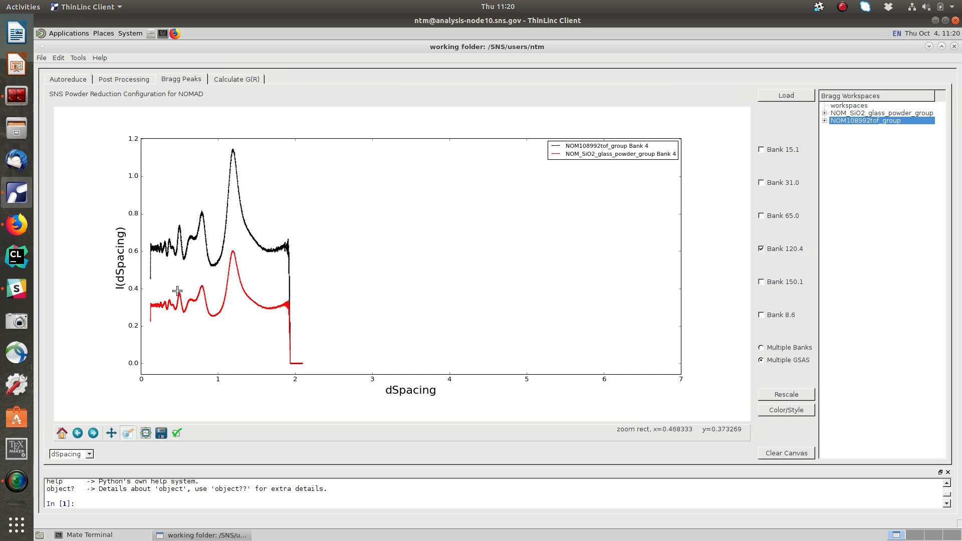
pyautogui.moveTo(154, 215); pyautogui.dragTo(183, 319)
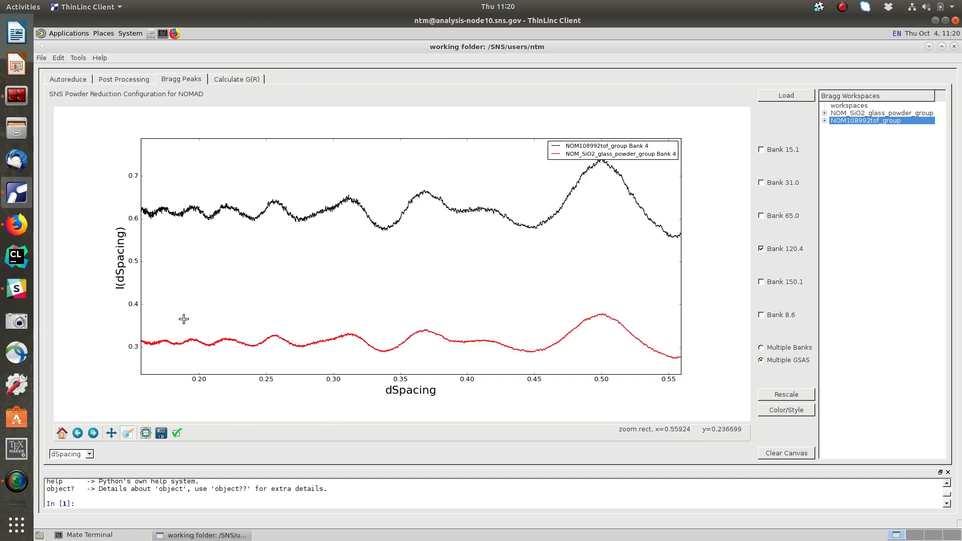
# Turn off zoom mode and view the plot's border and spacing settings without altering them.
pyautogui.click(132, 436)
pyautogui.click(145, 434)
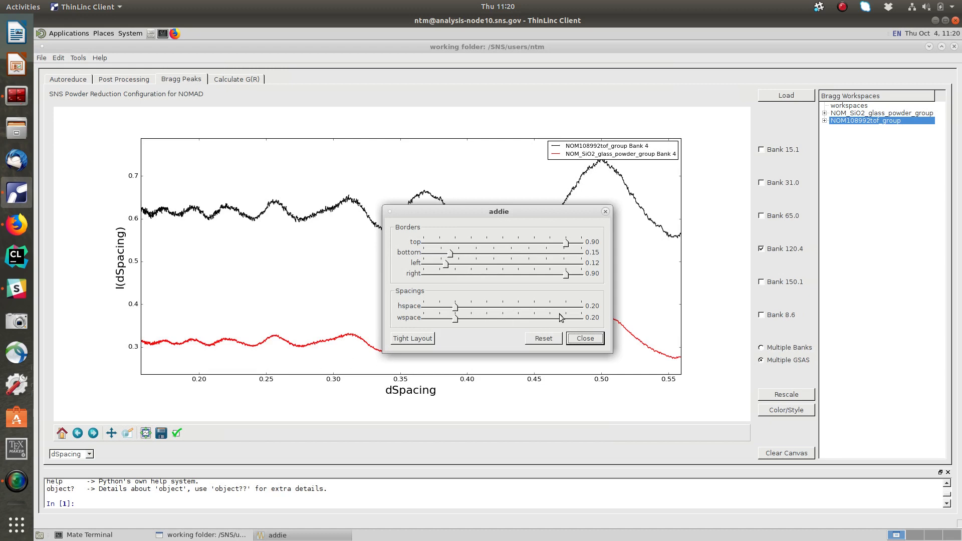
pyautogui.click(585, 338)
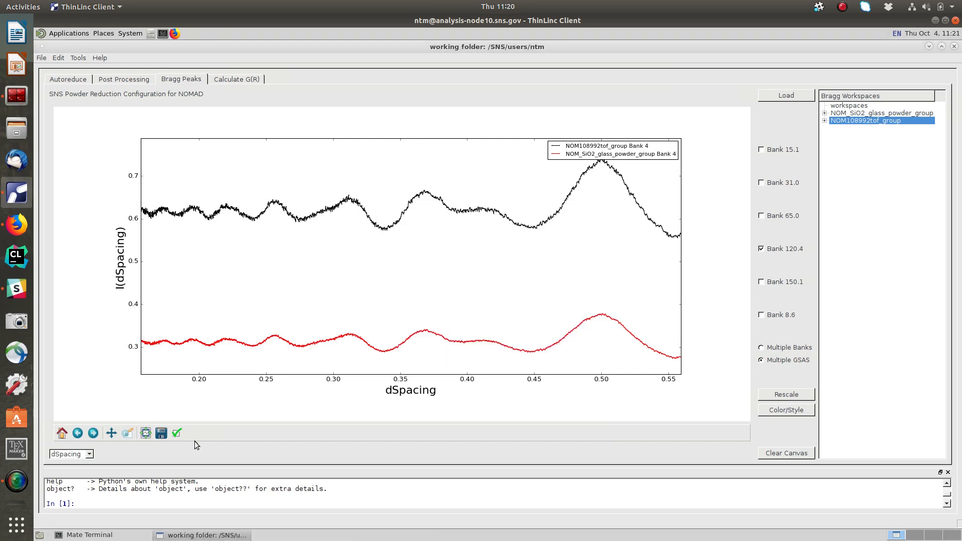
# Pan the Bank 120.4 comparison plot towards larger dSpacing values in two moves, and leave pan mode.
pyautogui.click(111, 434)
pyautogui.moveTo(319, 301); pyautogui.dragTo(170, 299)
pyautogui.moveTo(466, 268); pyautogui.dragTo(279, 275)
pyautogui.click(112, 434)
# Zoom in on the NOM108992tof curve from about 0.465 to 0.491 dSpacing, and restore the plot's full view.
pyautogui.click(127, 433)
pyautogui.moveTo(233, 180); pyautogui.dragTo(268, 215)
pyautogui.rightClick(268, 215)
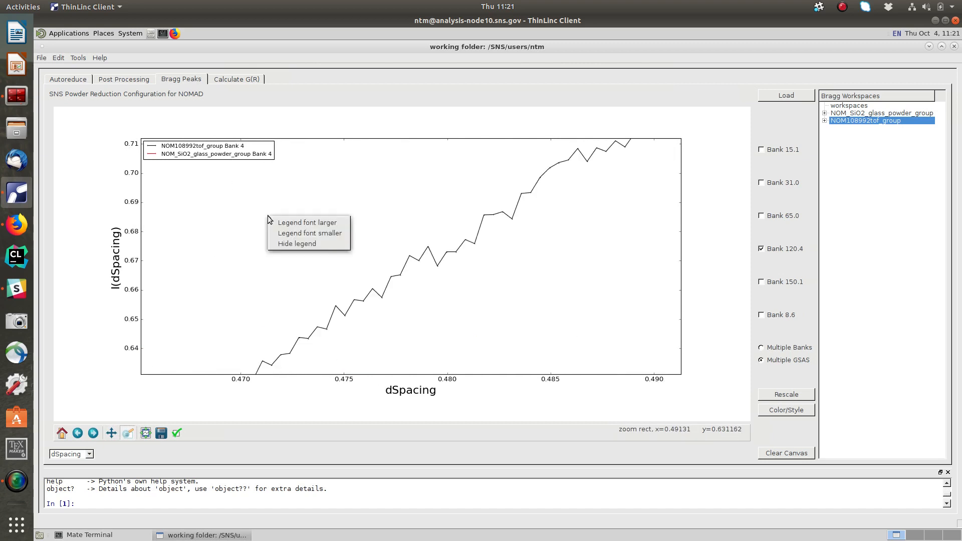
pyautogui.click(241, 221)
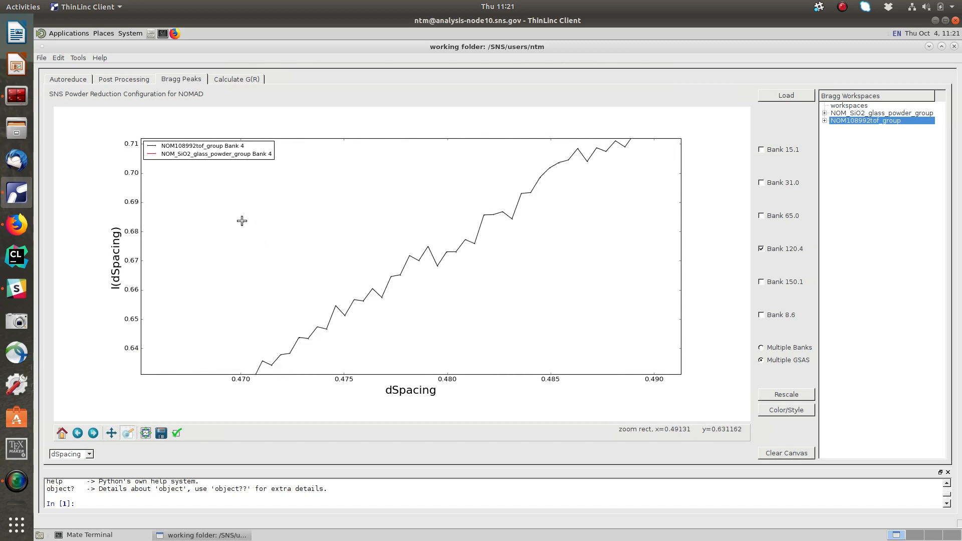
pyautogui.click(70, 430)
pyautogui.click(317, 289)
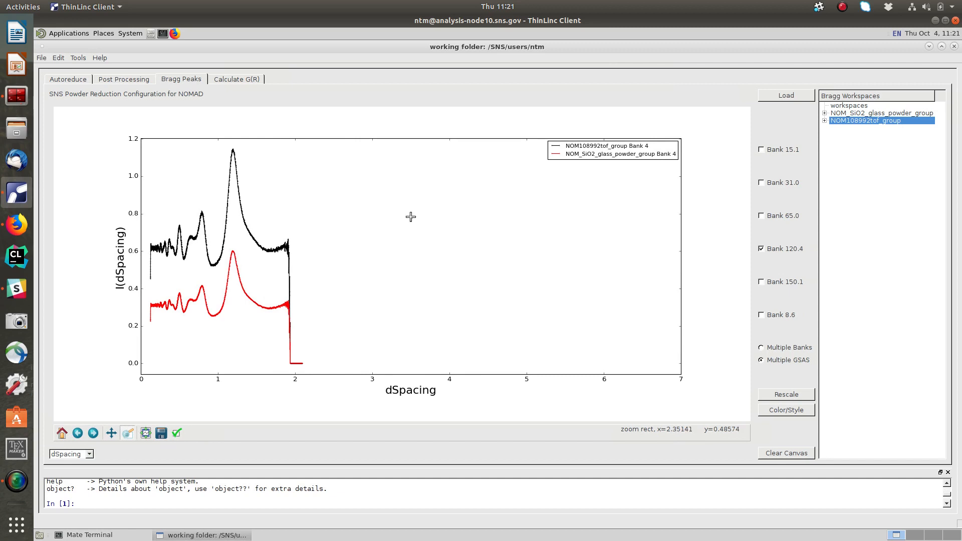
# Make the plot legend's font one step smaller, three steps larger, and one step smaller again.
pyautogui.rightClick(607, 154)
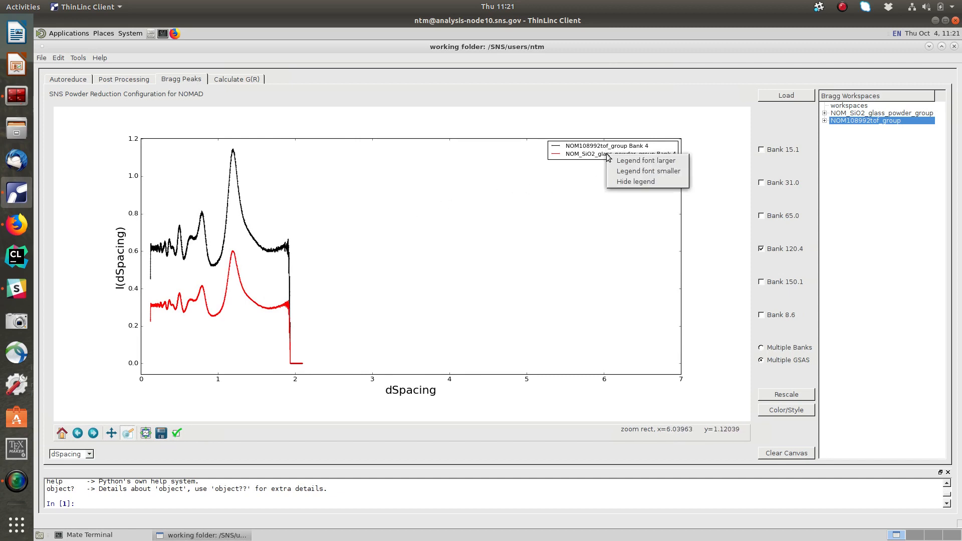
pyautogui.click(628, 171)
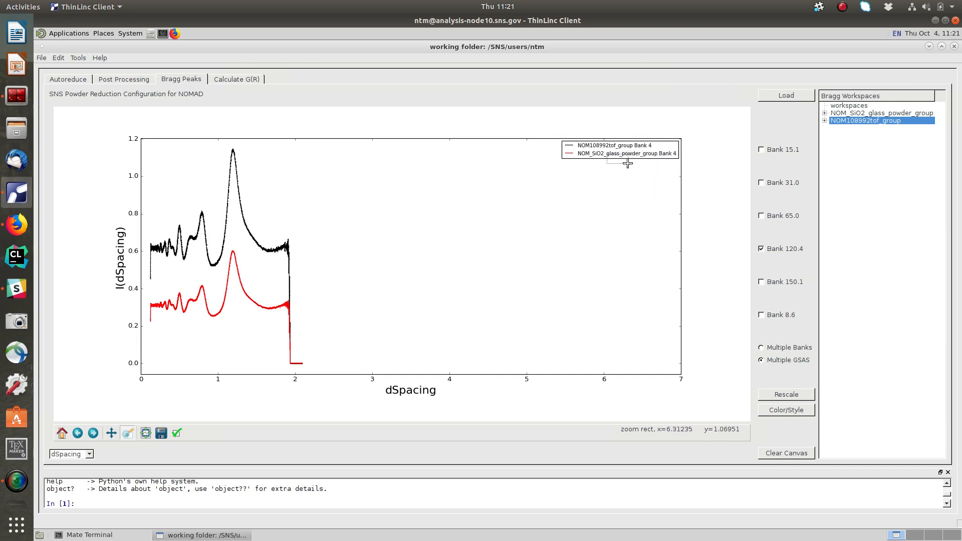
pyautogui.rightClick(617, 150)
pyautogui.click(631, 154)
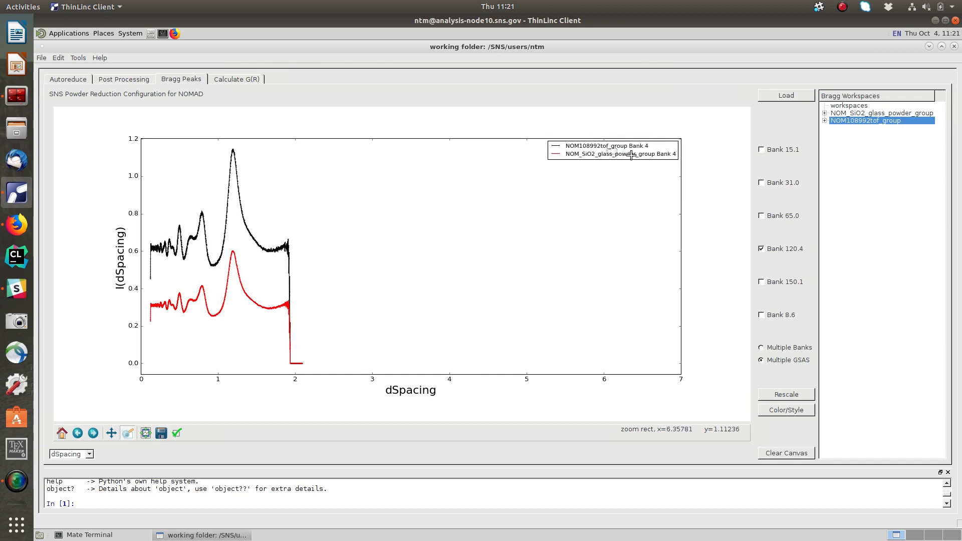
pyautogui.rightClick(616, 151)
pyautogui.click(621, 159)
pyautogui.rightClick(602, 153)
pyautogui.click(621, 159)
pyautogui.rightClick(615, 156)
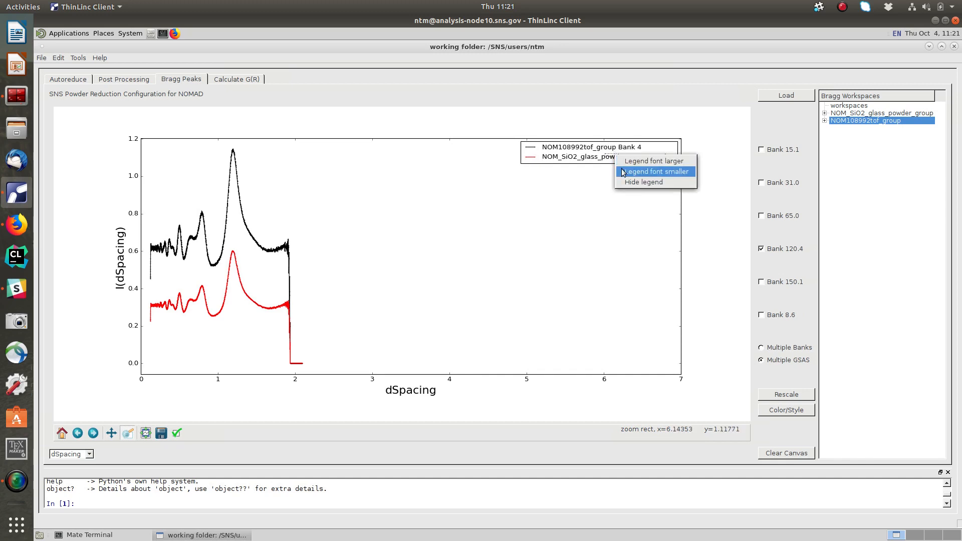
pyautogui.click(633, 171)
# Hide the plot legend and show it again.
pyautogui.rightClick(620, 149)
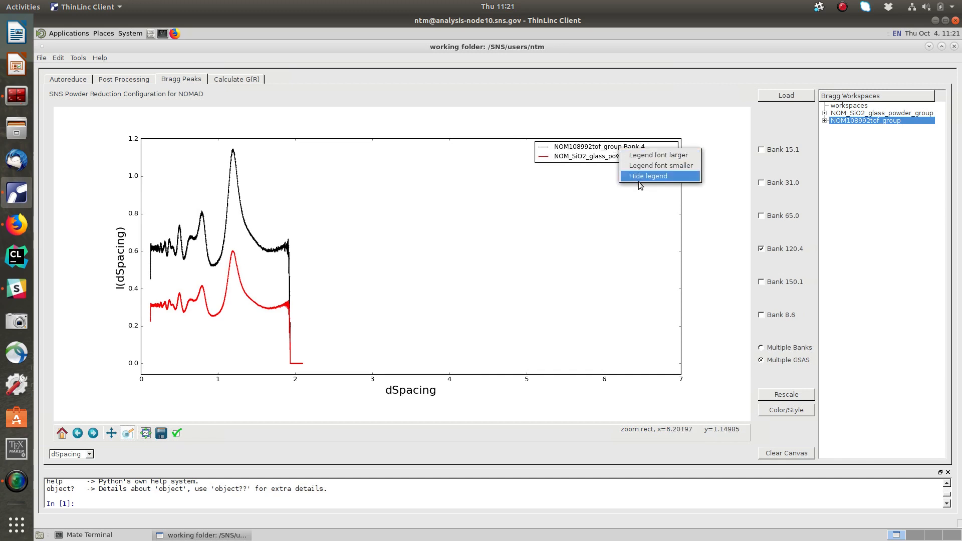
pyautogui.click(638, 177)
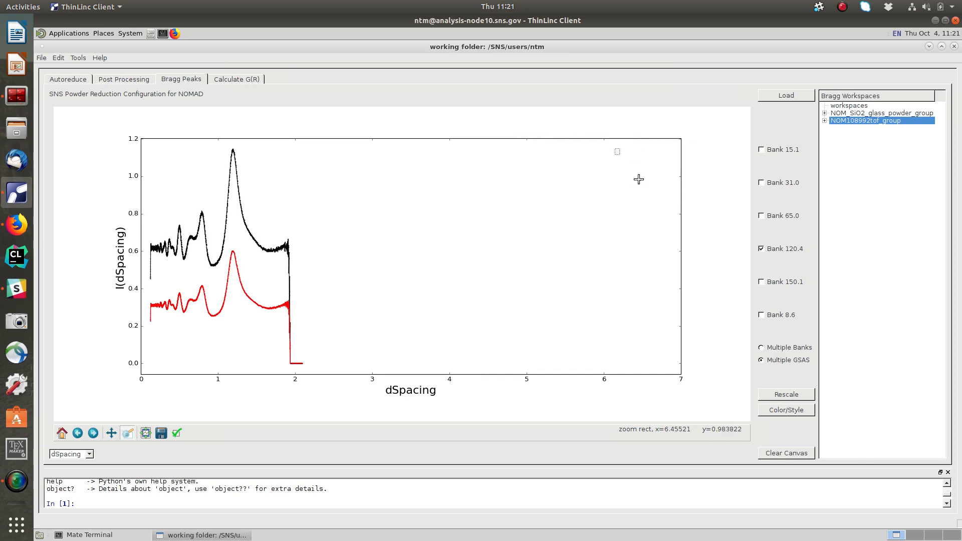
pyautogui.rightClick(617, 152)
pyautogui.click(628, 160)
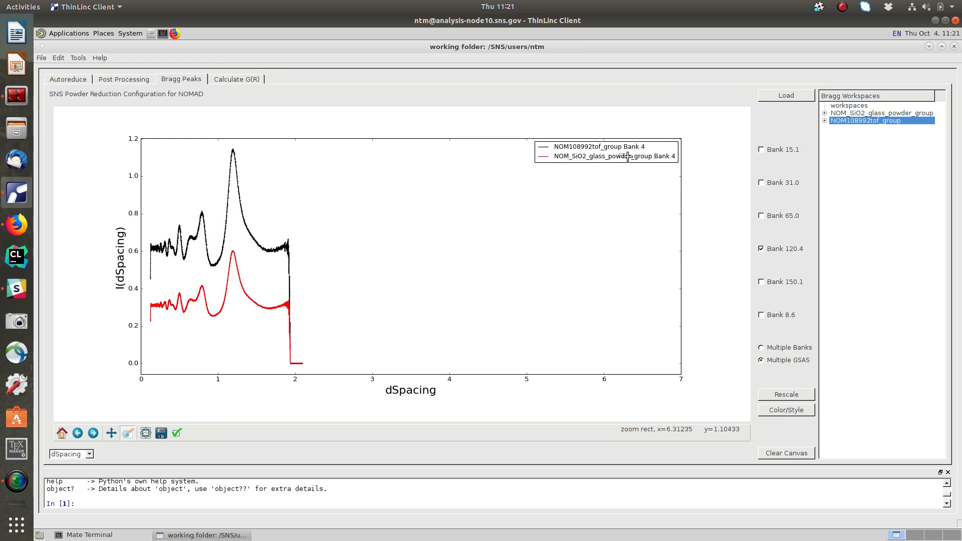
# Switch plotting to Multiple Banks and select the NOM_SiO2_glass_powder_group workspace.
pyautogui.moveTo(619, 152); pyautogui.dragTo(960, 93)
pyautogui.moveTo(960, 264); pyautogui.dragTo(761, 349)
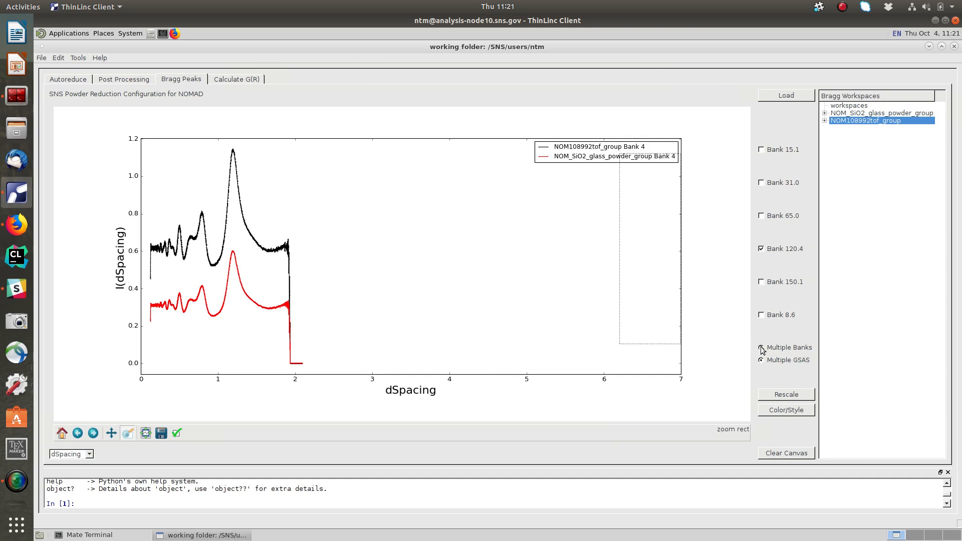
pyautogui.click(761, 348)
pyautogui.click(886, 114)
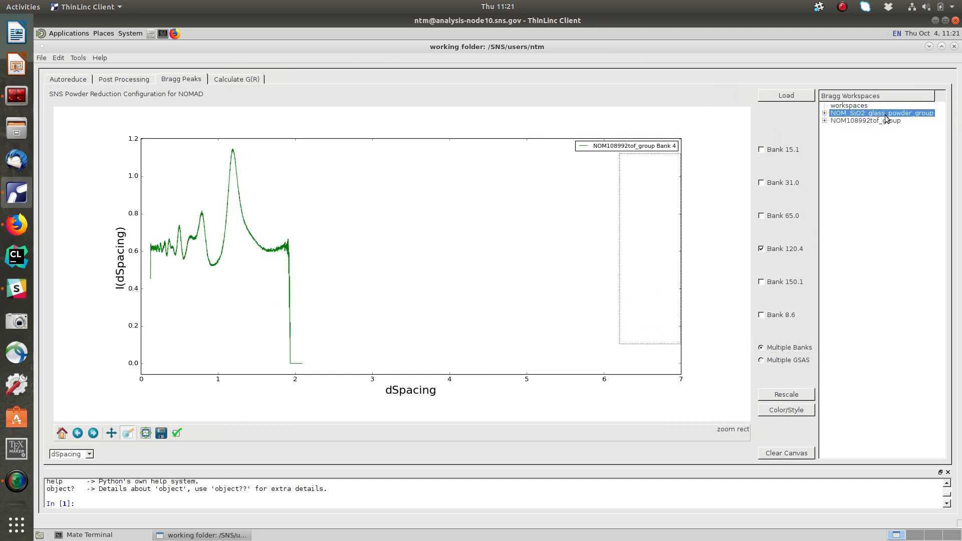
# Set the plot's x-axis unit to TOF and add Bank 65.0 alongside Bank 120.4.
pyautogui.moveTo(95, 457); pyautogui.dragTo(367, 363)
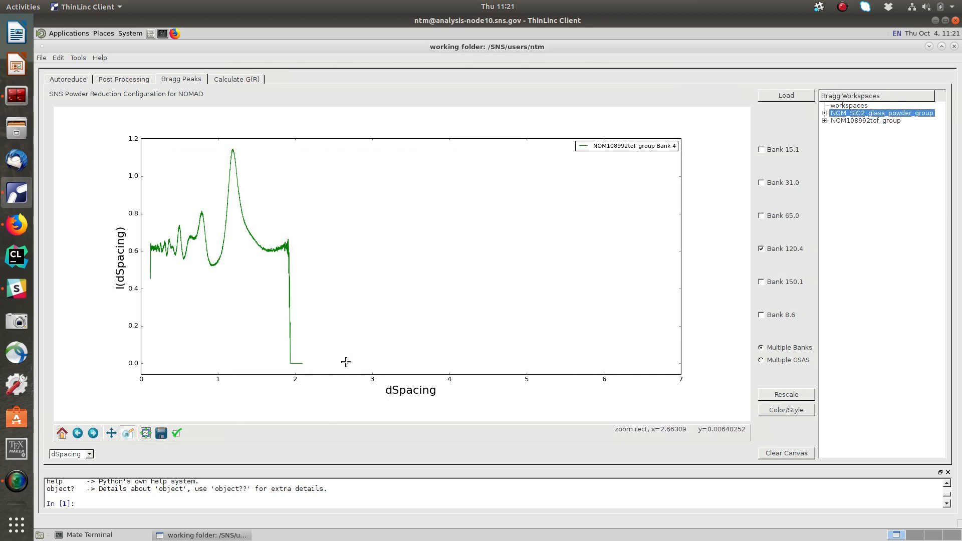
pyautogui.click(90, 454)
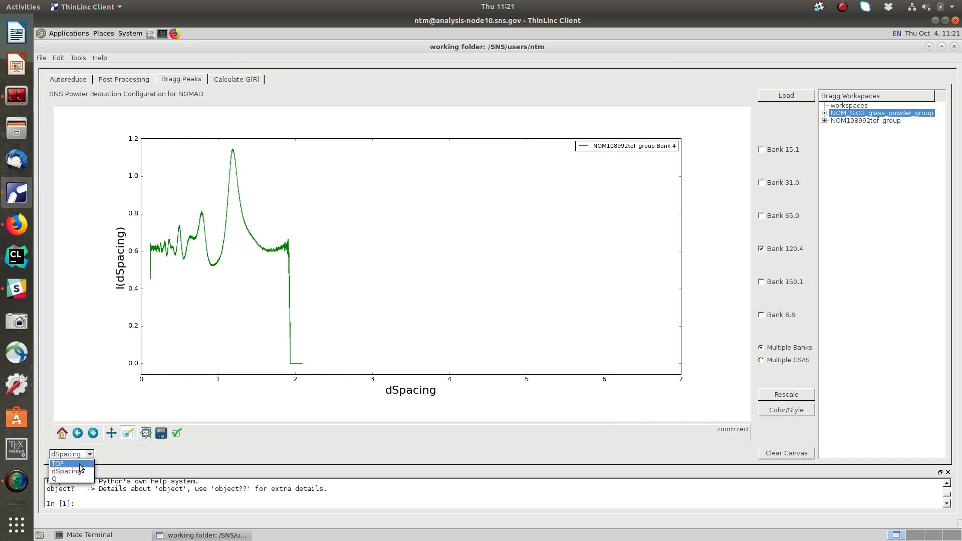
pyautogui.click(81, 465)
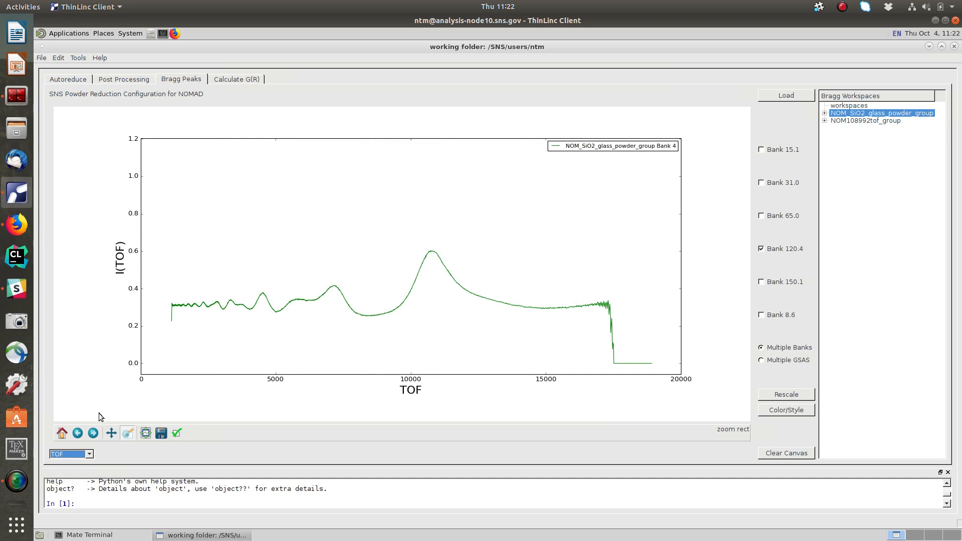
pyautogui.click(769, 218)
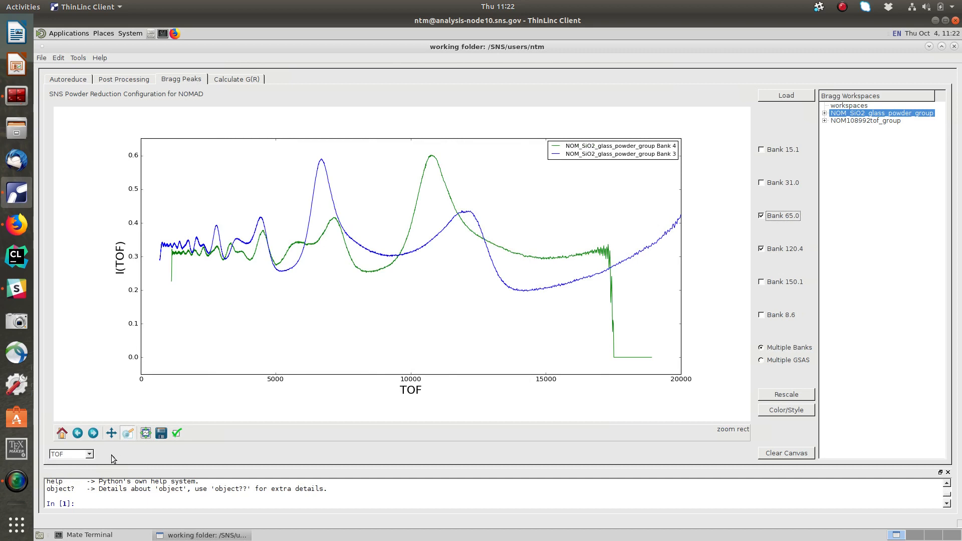
# Change the plot's x-axis unit to Q, and set it back to dSpacing.
pyautogui.click(89, 454)
pyautogui.click(75, 479)
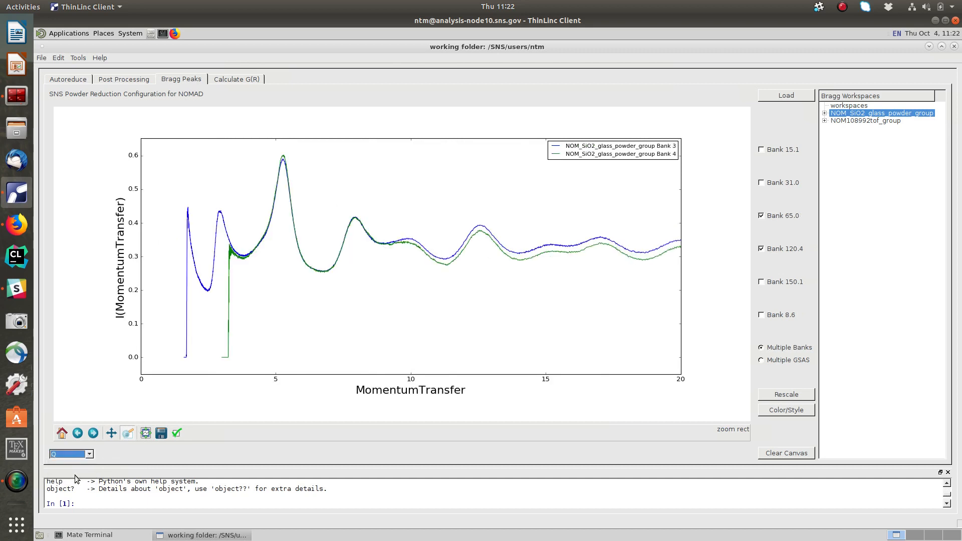
pyautogui.click(90, 456)
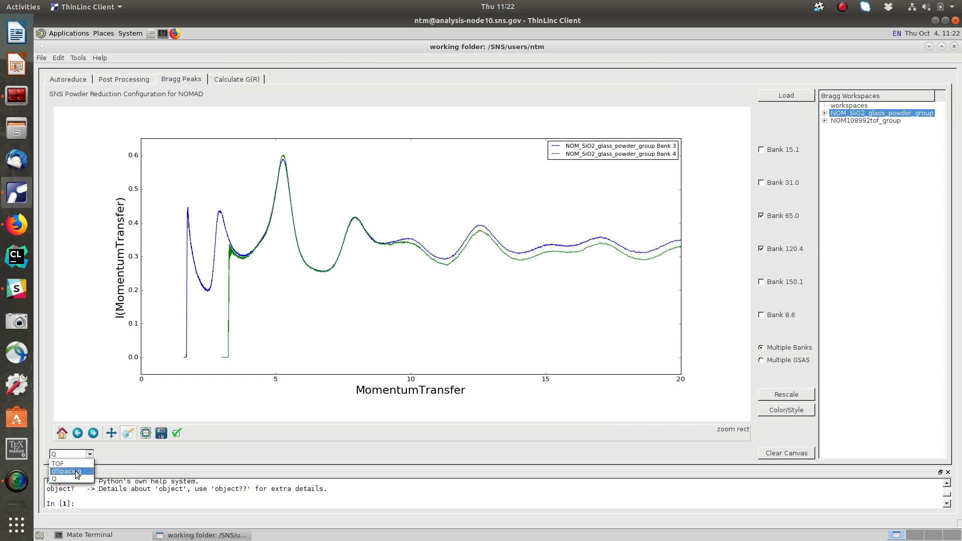
pyautogui.click(75, 471)
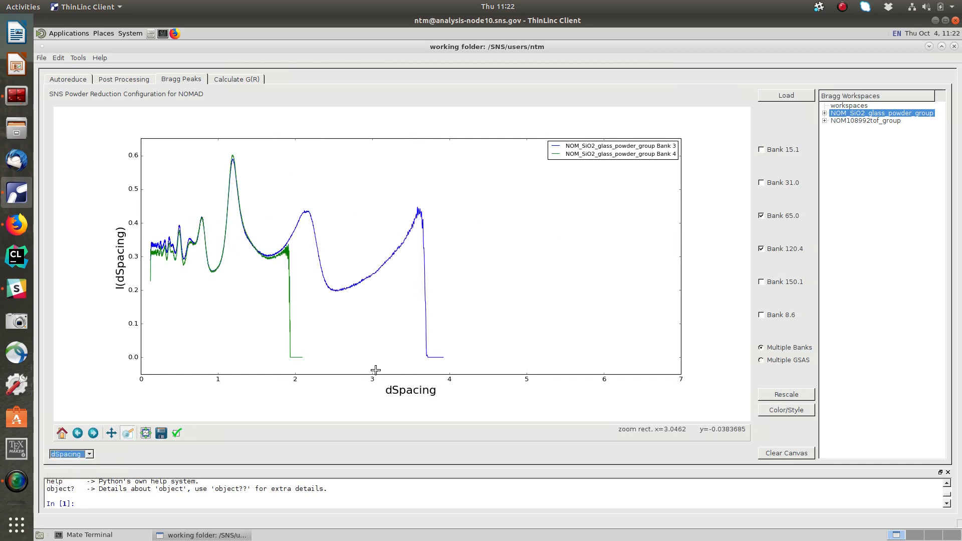
# Set the colour of the NOM_SiO2_glass_powder_group Bank 3 curve to yellow.
pyautogui.click(786, 409)
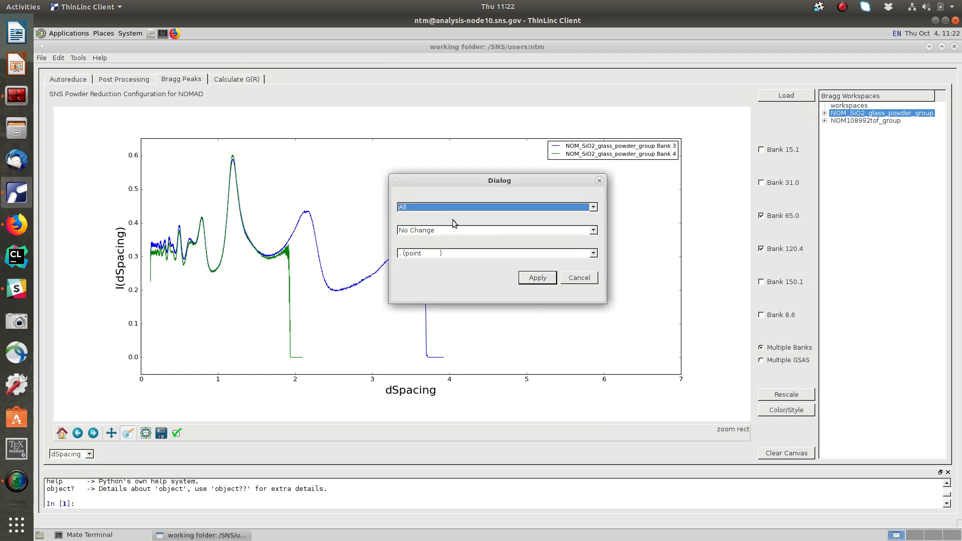
pyautogui.click(449, 207)
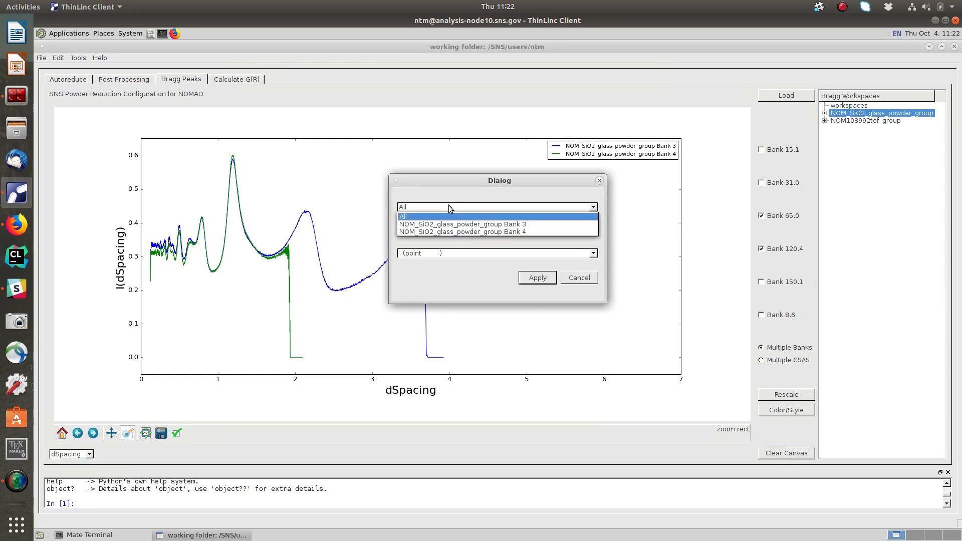
pyautogui.click(477, 225)
pyautogui.click(452, 232)
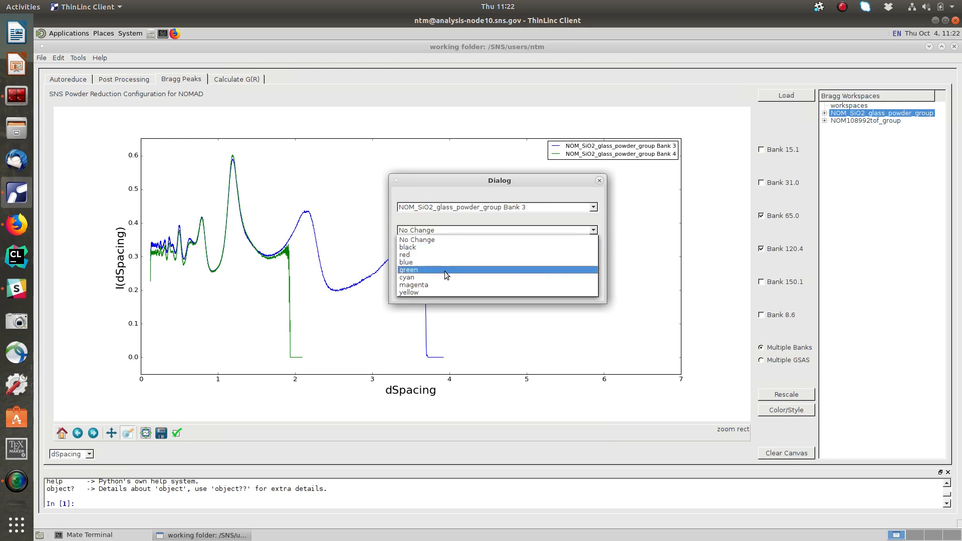
pyautogui.click(438, 291)
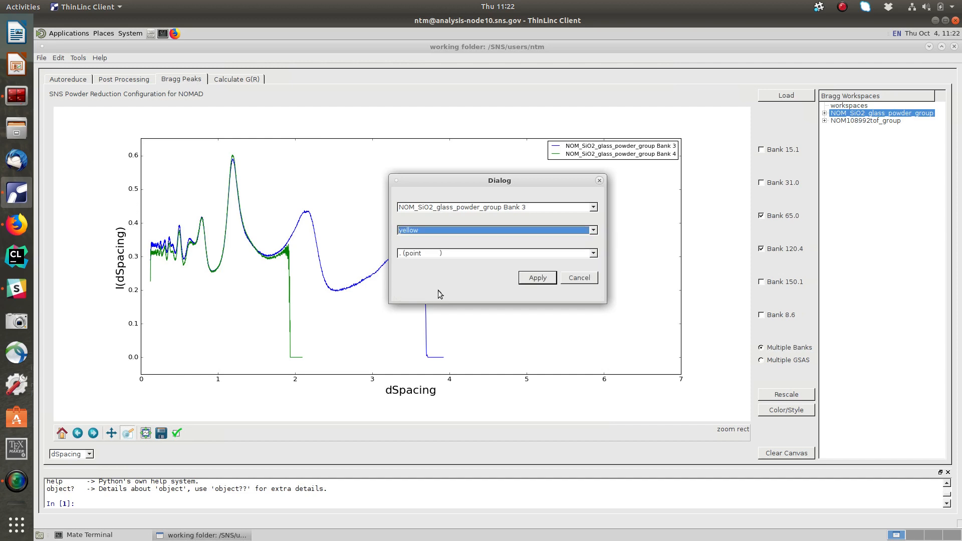
pyautogui.click(540, 276)
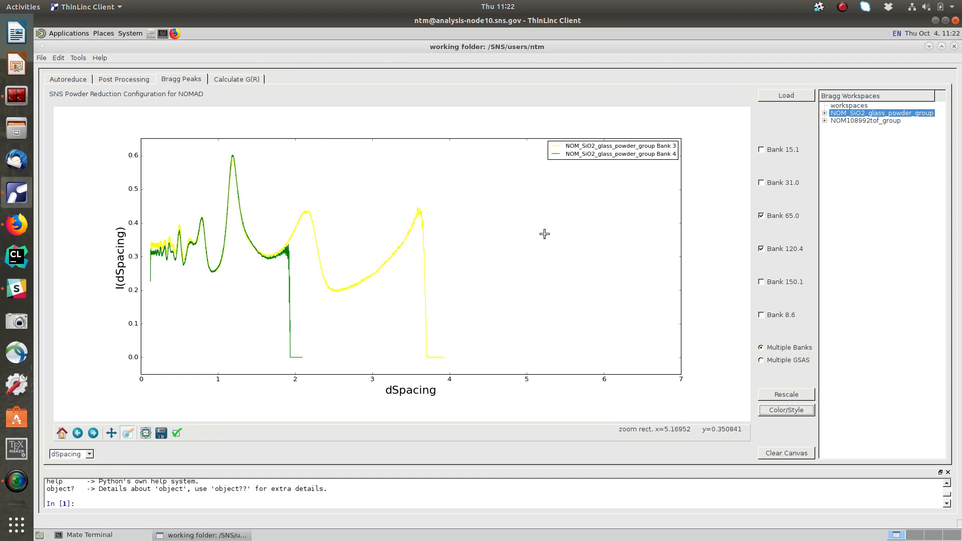
# Apply a different marker style to all plotted curves, and clear the plot canvas.
pyautogui.click(774, 412)
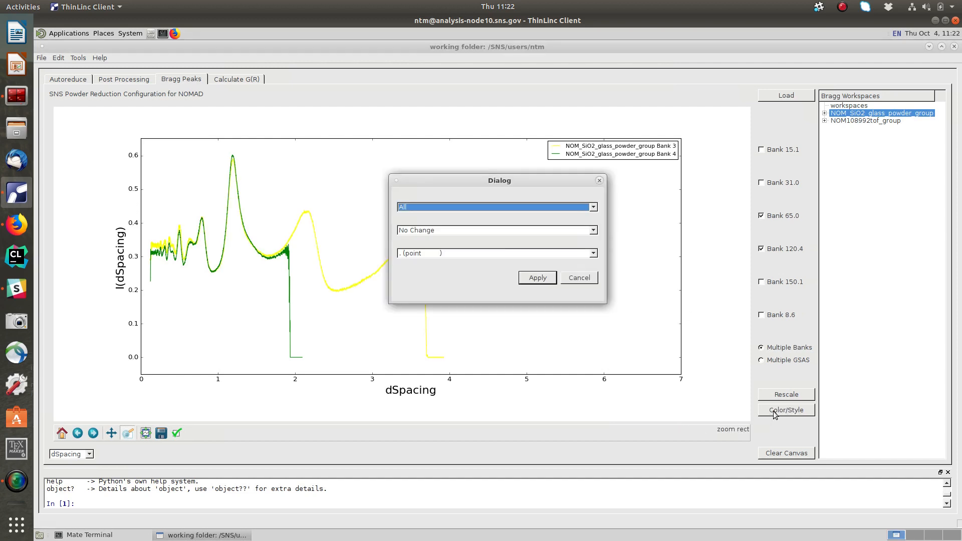
pyautogui.click(501, 253)
pyautogui.click(486, 278)
pyautogui.click(541, 278)
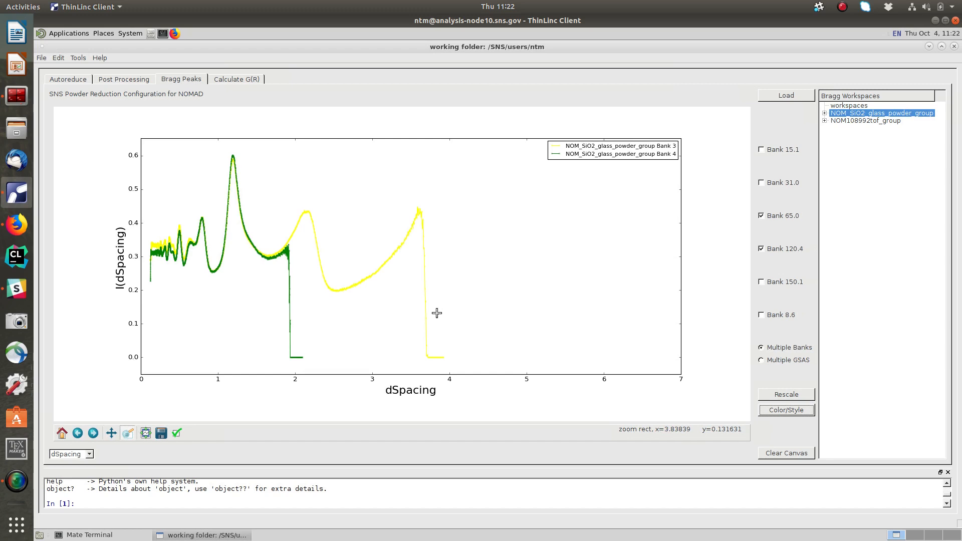
pyautogui.click(780, 456)
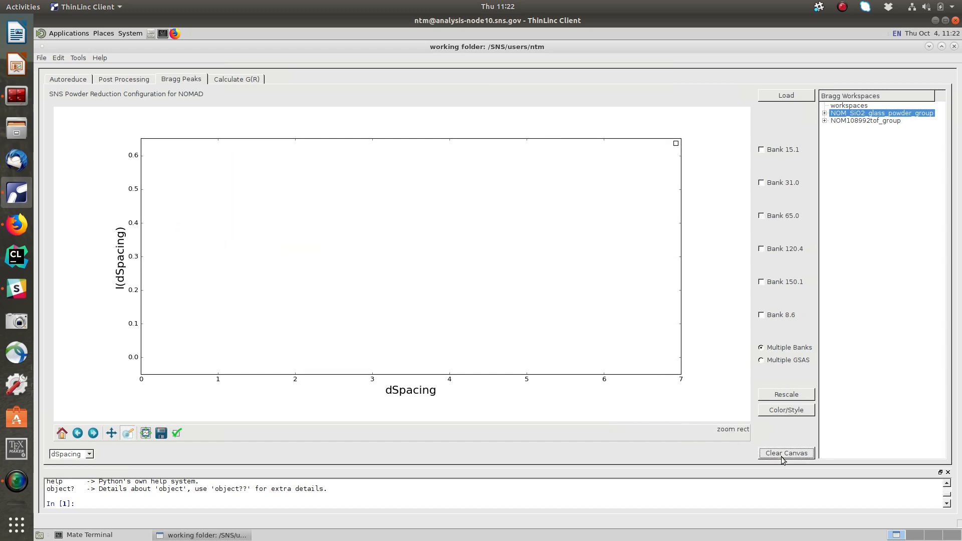